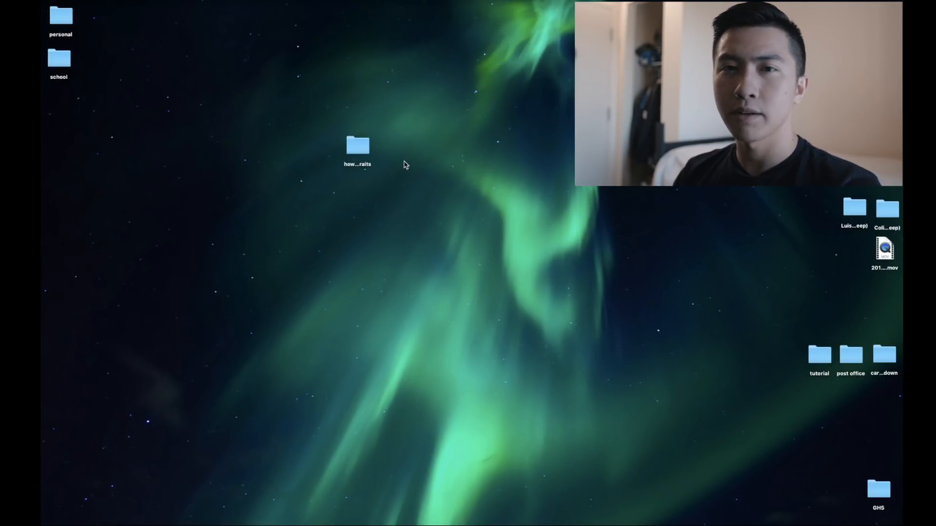
# Step: Open the desktop folder 'how to edit portraits' to view its two raw photos
pyautogui.moveTo(358, 154); pyautogui.dragTo(358, 164)
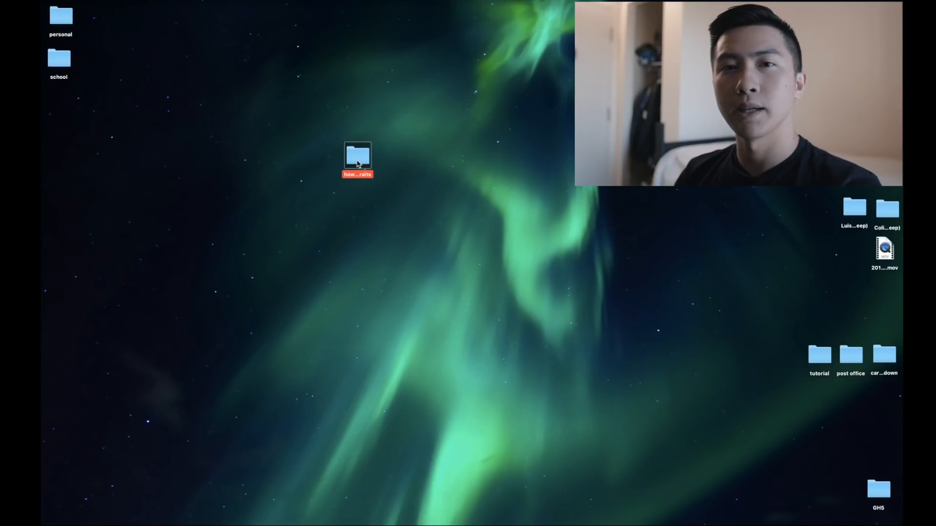
pyautogui.click(385, 152)
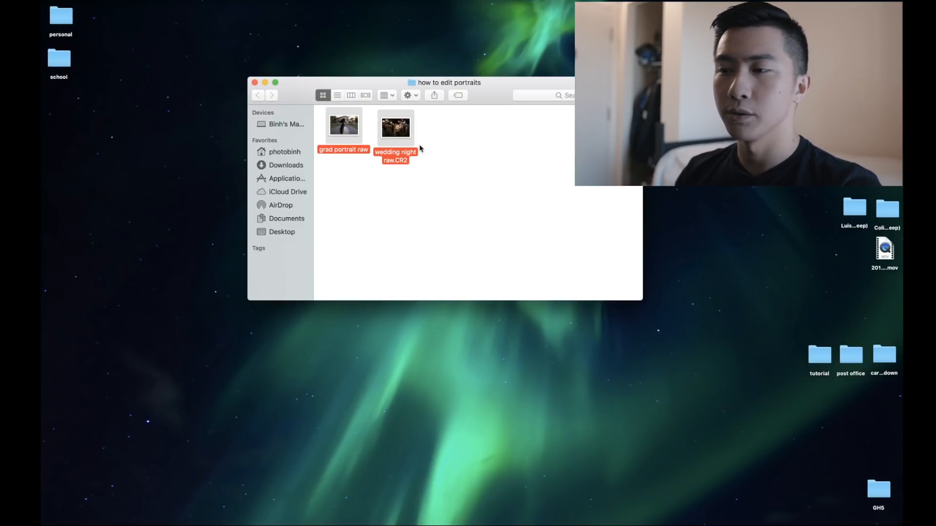
pyautogui.moveTo(439, 138); pyautogui.dragTo(349, 128)
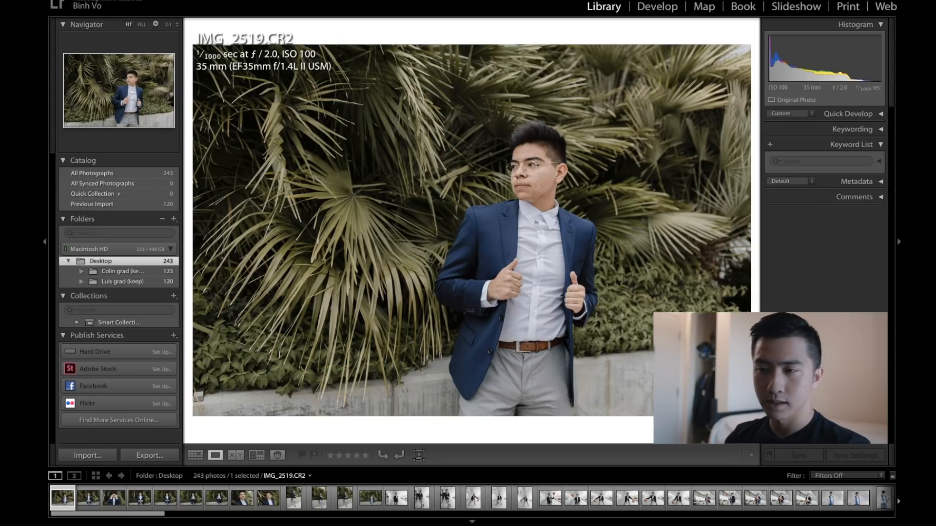
# Step: Import both photos from the Desktop folder 'how to edit portraits' into the catalog
pyautogui.click(43, 128)
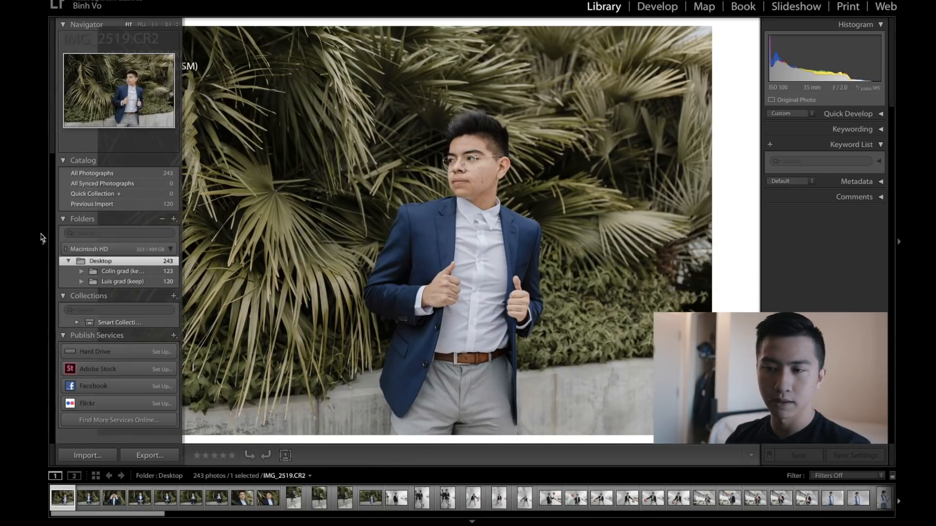
pyautogui.moveTo(42, 196)
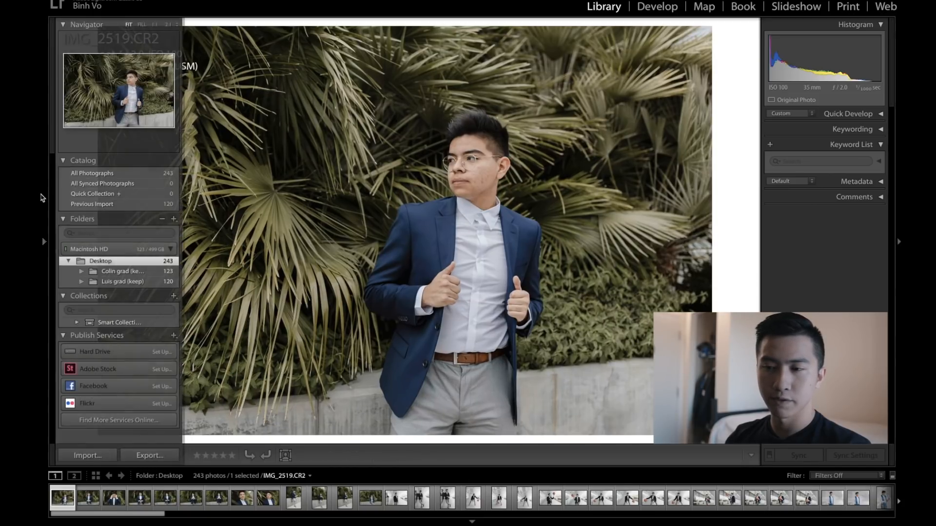
pyautogui.click(41, 198)
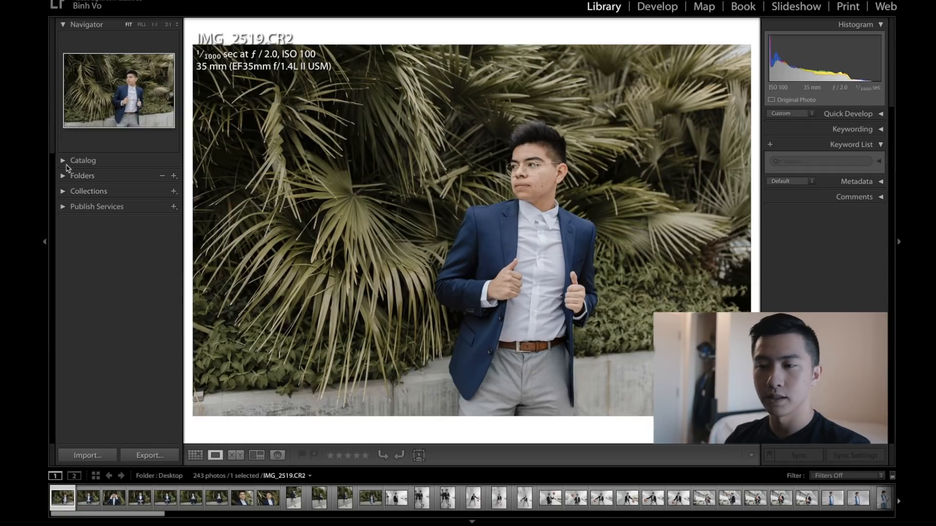
pyautogui.click(63, 176)
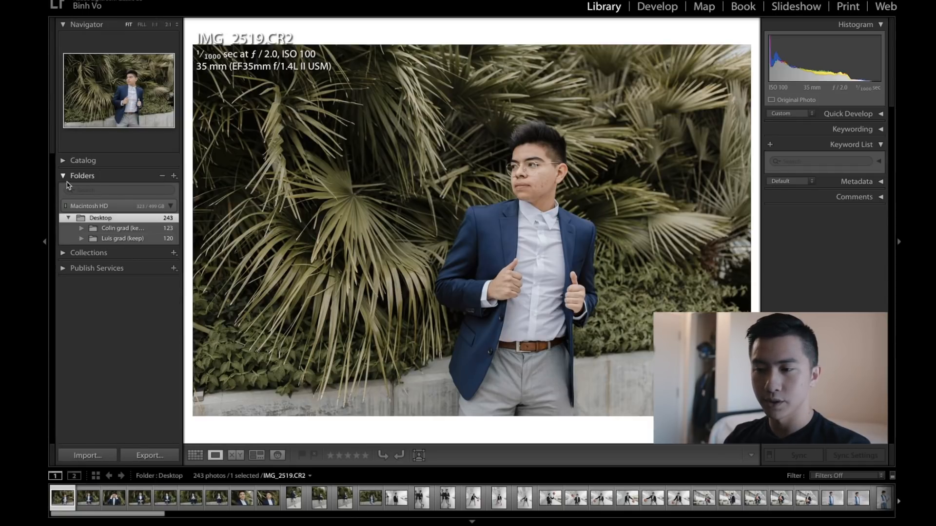
pyautogui.click(102, 458)
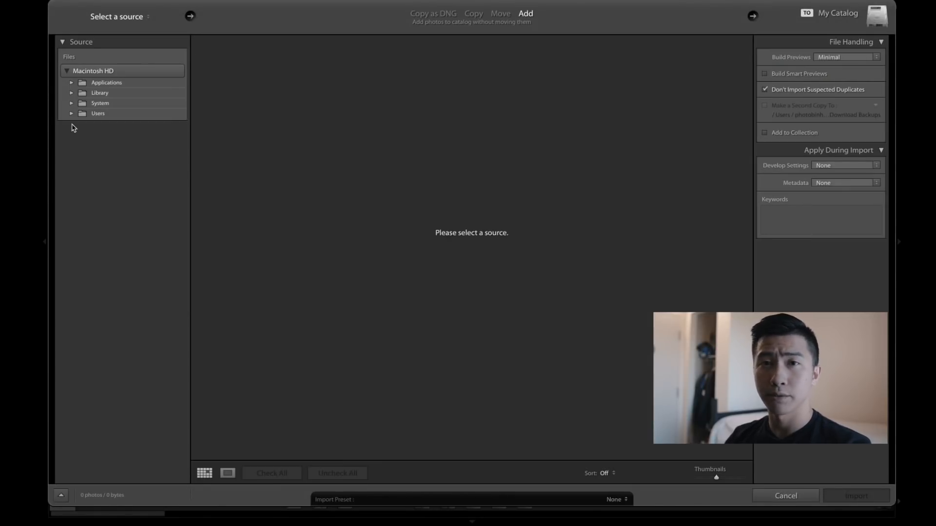
pyautogui.click(121, 17)
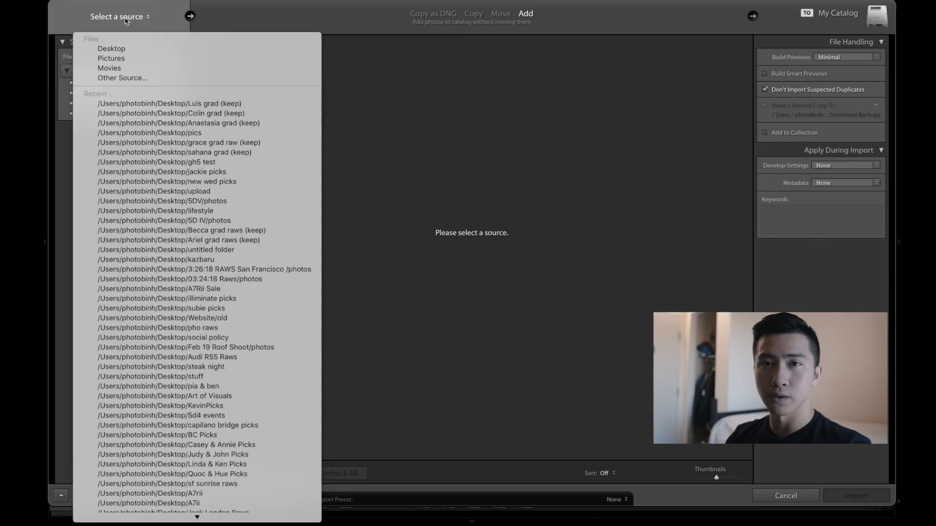
pyautogui.click(117, 48)
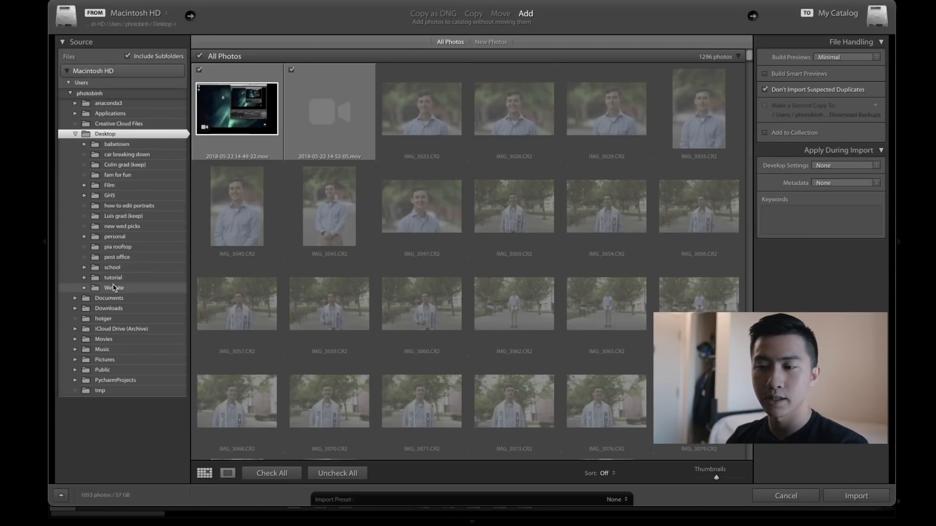
pyautogui.click(149, 206)
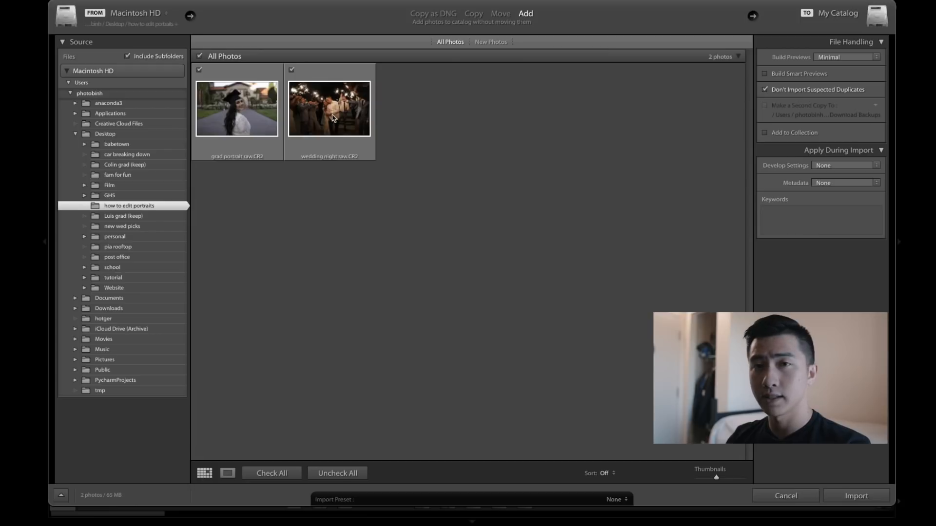
pyautogui.click(856, 496)
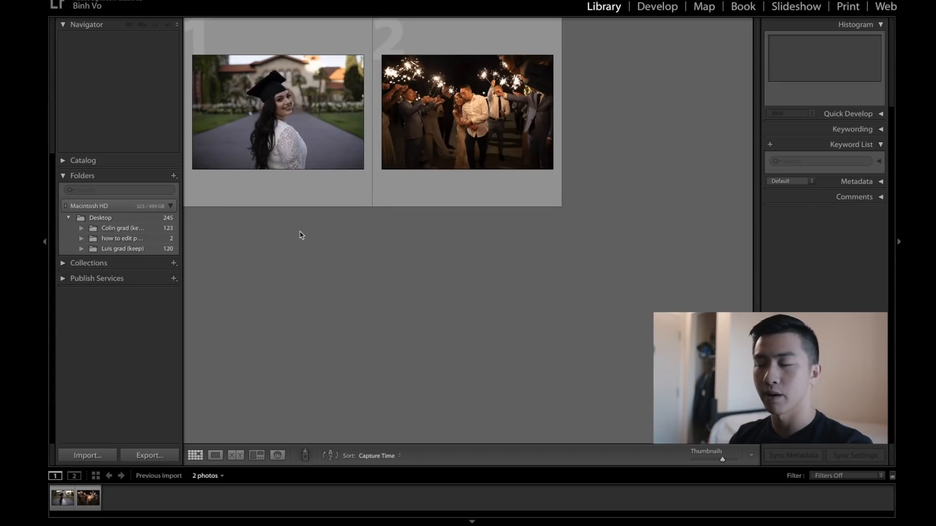
# Step: Open the grad portrait raw photo in the Develop module with the side panels hidden
pyautogui.press('Tab')
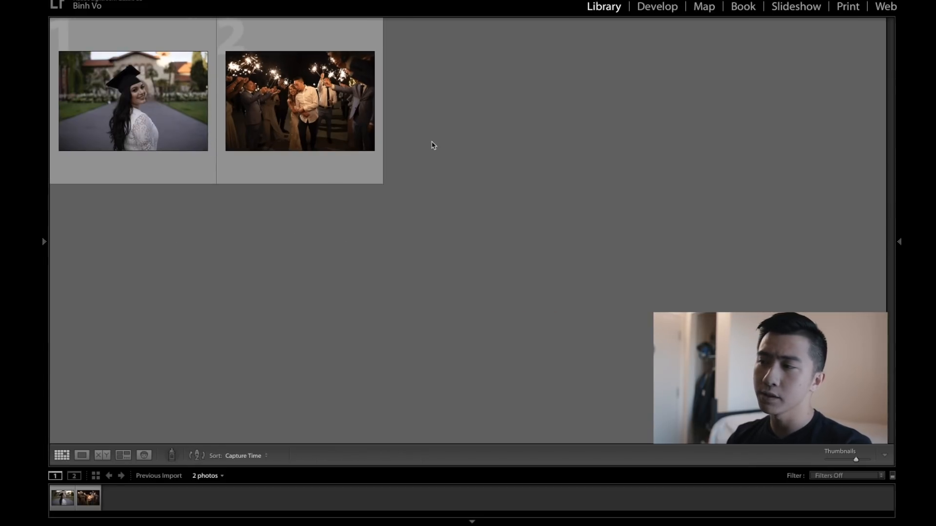
pyautogui.click(660, 12)
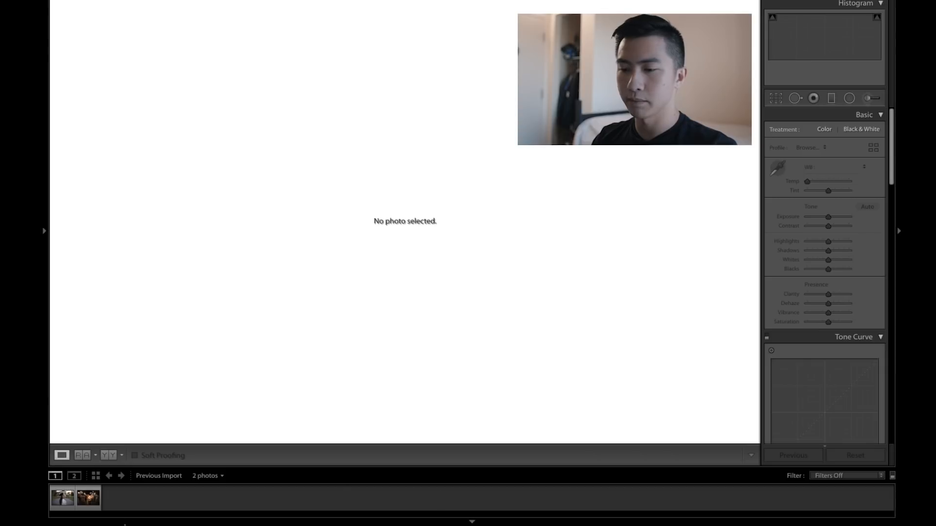
pyautogui.click(57, 507)
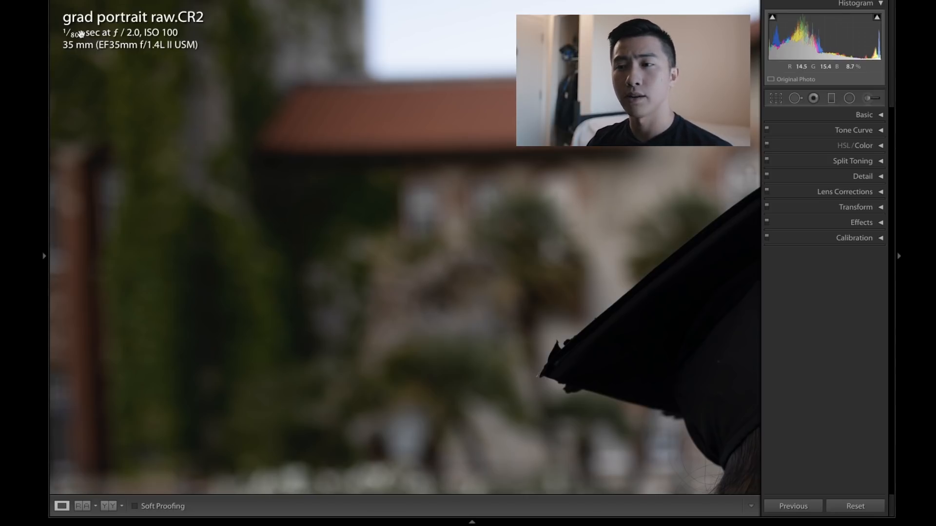
# Step: Zoom in to inspect the bright spot in the background beside the woman's hair
pyautogui.click(146, 43)
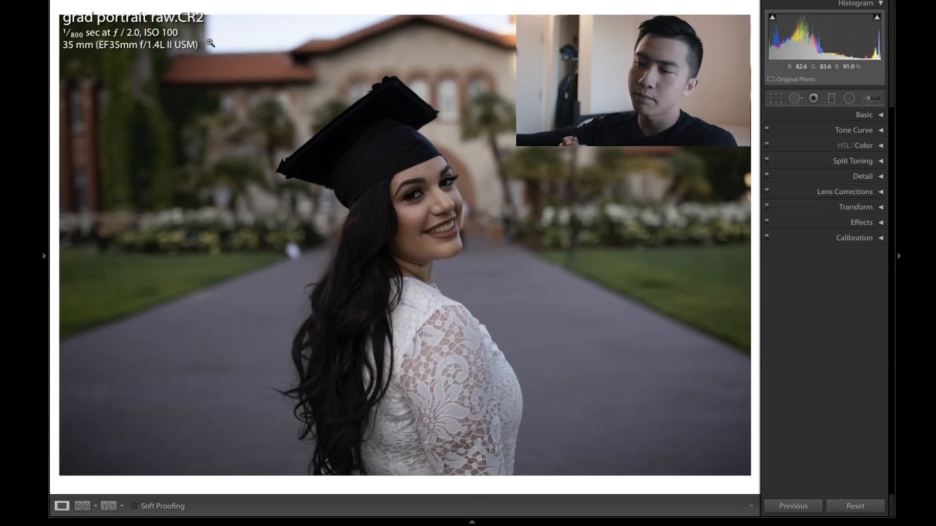
pyautogui.click(292, 250)
pyautogui.moveTo(293, 250); pyautogui.dragTo(413, 217)
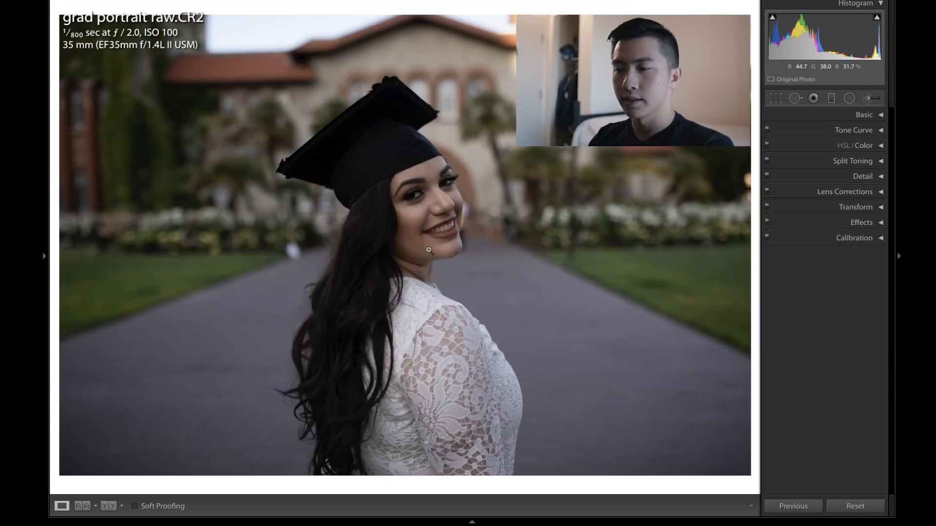
pyautogui.click(428, 250)
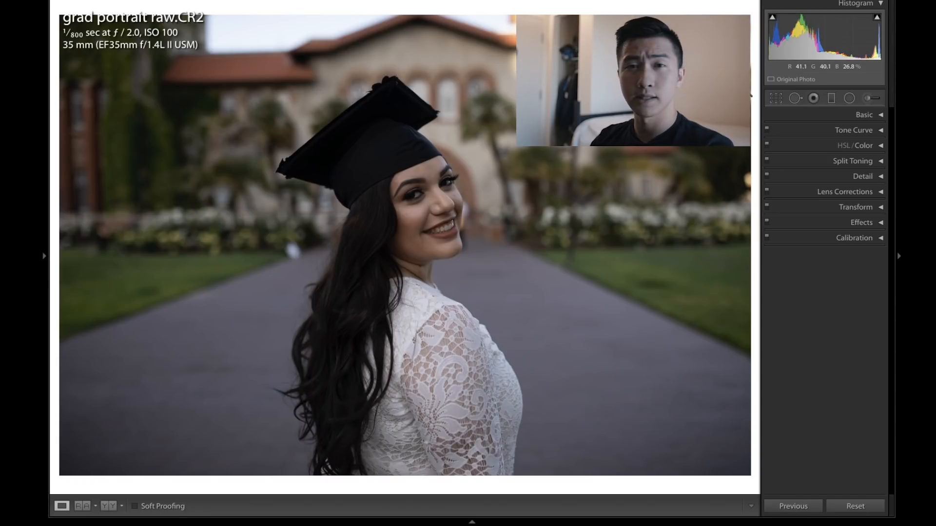
# Step: Set up the Spot Removal tool in Heal mode with brush size about 75 and feather 20
pyautogui.click(794, 99)
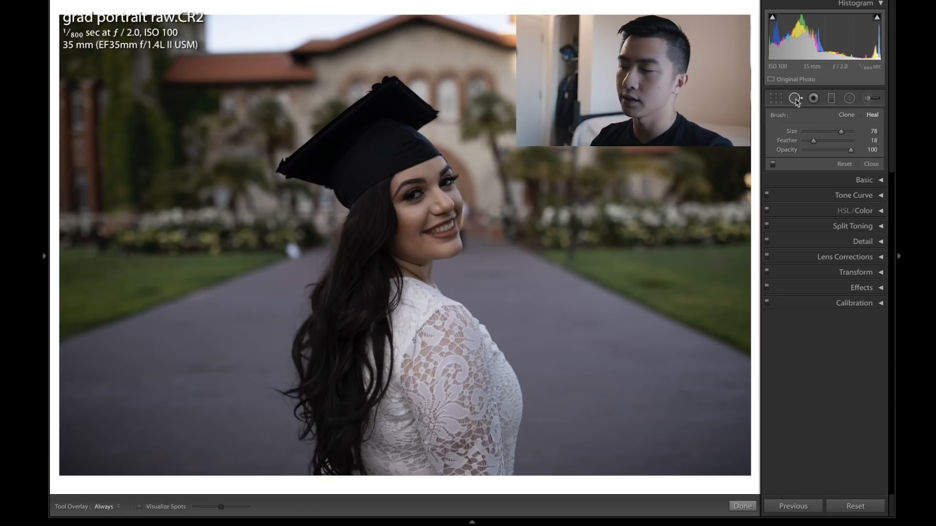
pyautogui.scroll(-1, 298, 243)
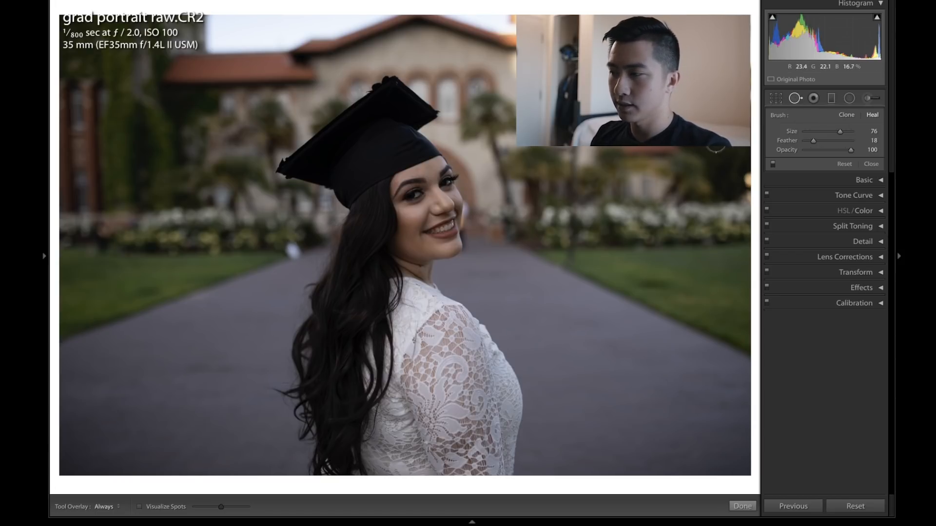
pyautogui.moveTo(840, 131); pyautogui.dragTo(840, 132)
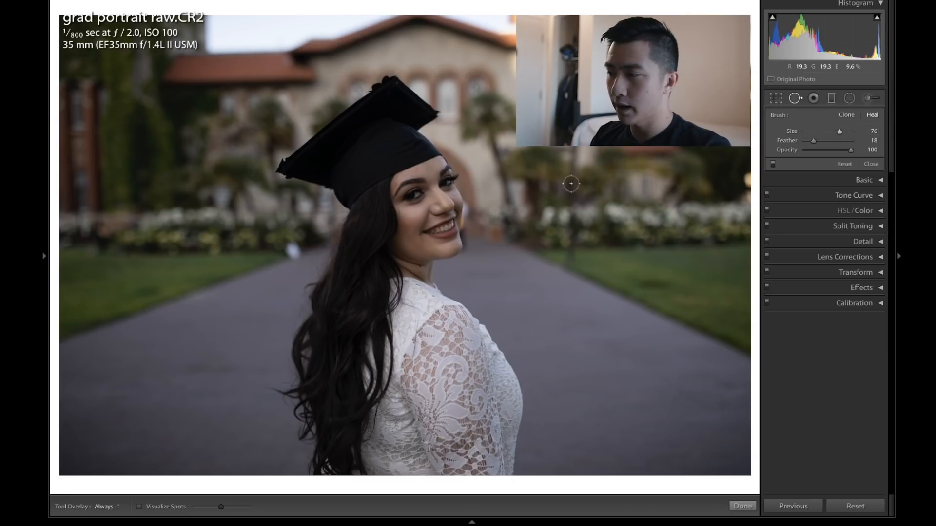
pyautogui.scroll(-5, 332, 232)
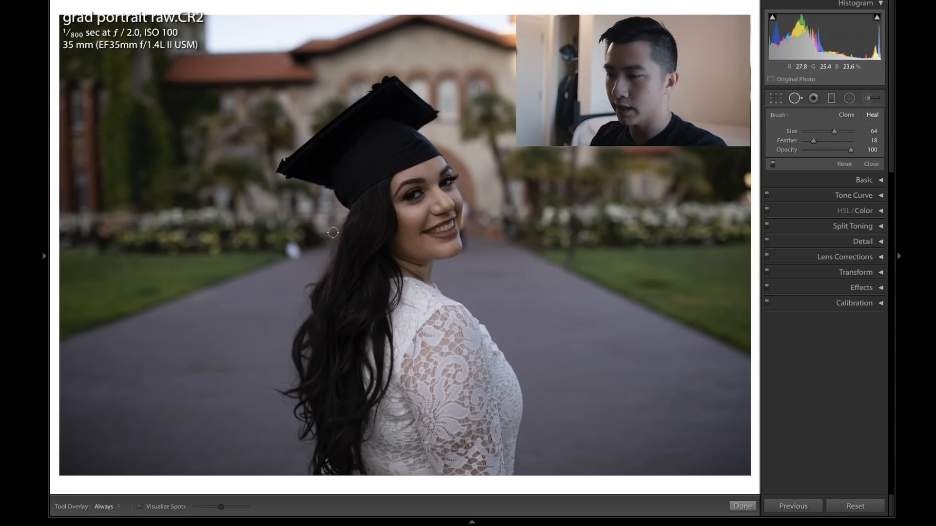
pyautogui.scroll(5, 333, 233)
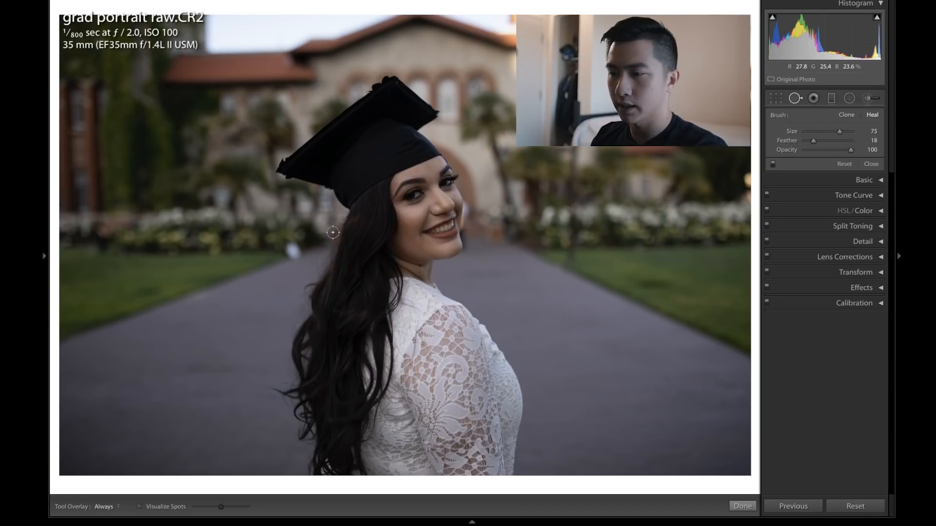
pyautogui.scroll(-2, 293, 250)
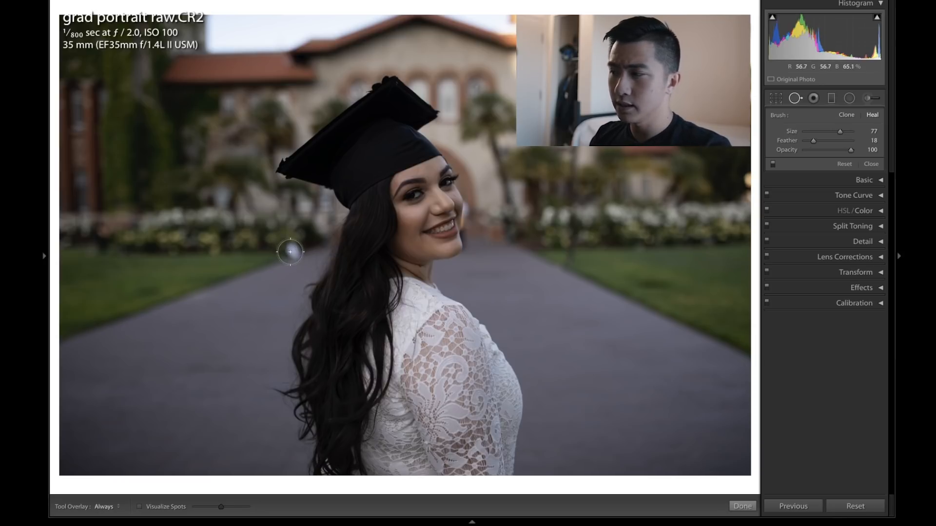
pyautogui.click(871, 142)
pyautogui.write('20')
pyautogui.press('Return')
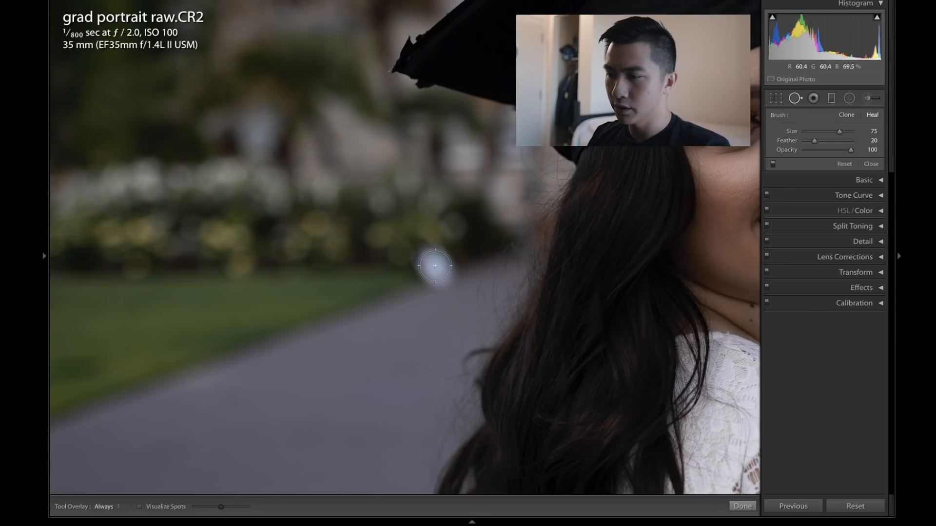
# Step: Heal the bright spot in the background beside the hair
pyautogui.moveTo(434, 265)
pyautogui.mouseDown()
pyautogui.moveTo(418, 265)
pyautogui.moveTo(417, 278)
pyautogui.moveTo(387, 278)
pyautogui.moveTo(458, 255)
pyautogui.mouseUp()
pyautogui.scroll(1, 463, 260)
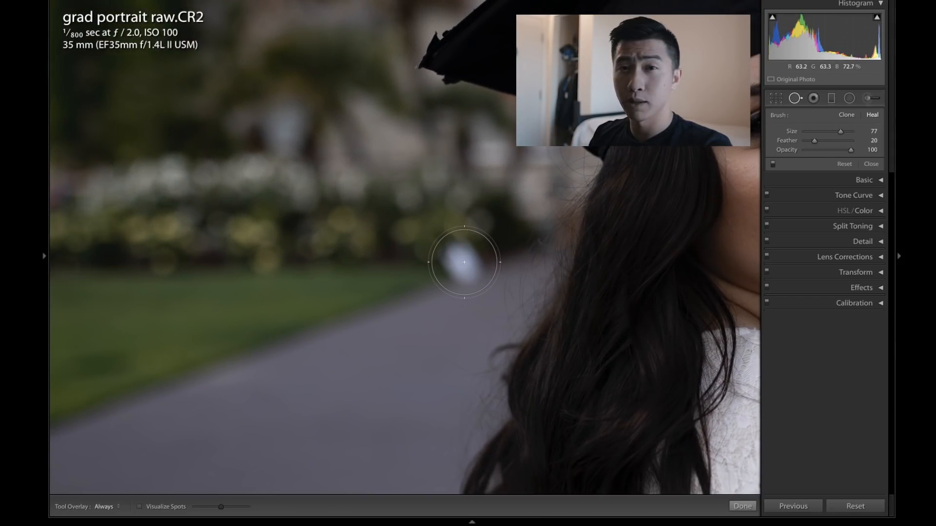
pyautogui.click(464, 262)
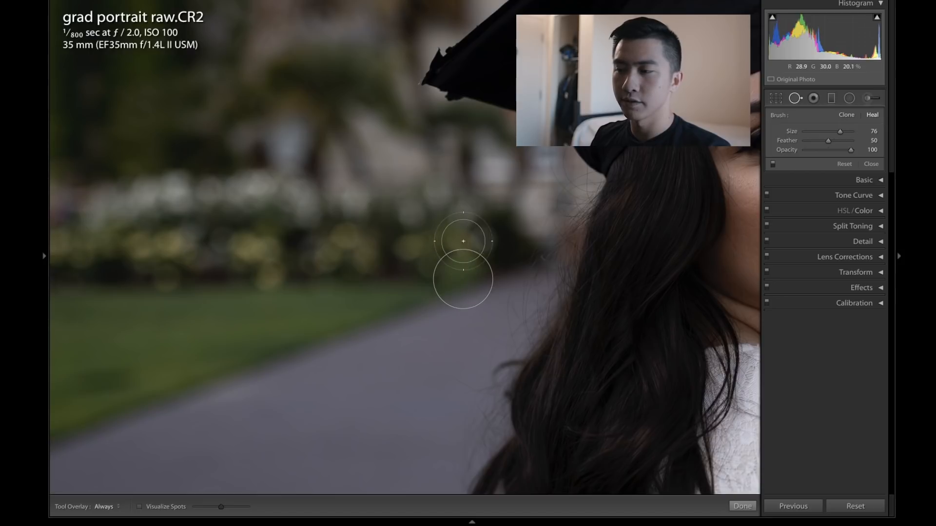
# Step: Move the heal spot's source to a clean patch of hedge on the left and finish the edit
pyautogui.moveTo(449, 249); pyautogui.dragTo(450, 253)
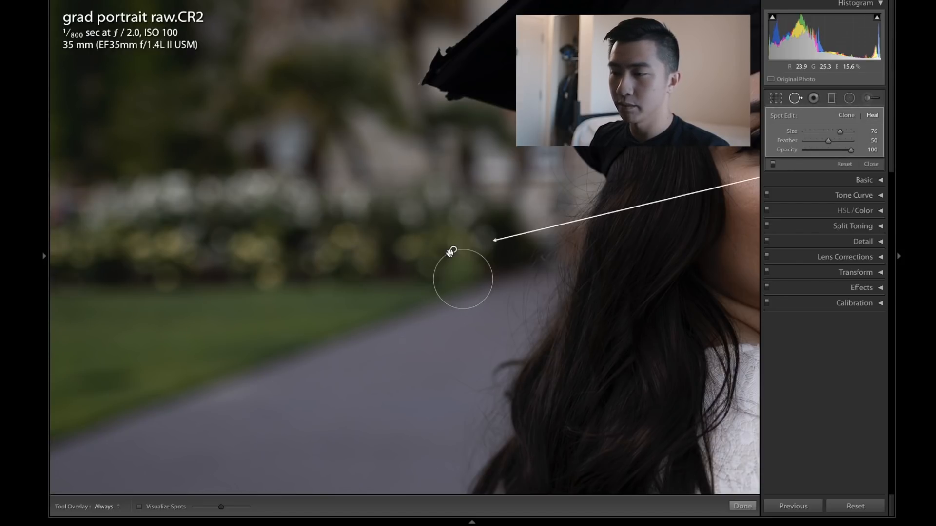
pyautogui.moveTo(544, 186)
pyautogui.mouseDown()
pyautogui.moveTo(422, 231)
pyautogui.moveTo(363, 226)
pyautogui.mouseUp()
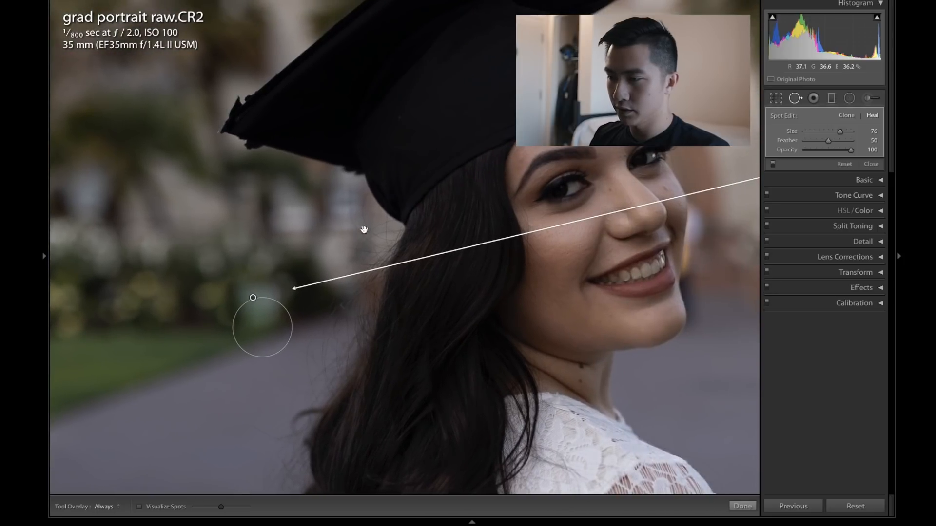
pyautogui.press('z')
pyautogui.moveTo(507, 186)
pyautogui.mouseDown()
pyautogui.moveTo(280, 240)
pyautogui.moveTo(244, 239)
pyautogui.mouseUp()
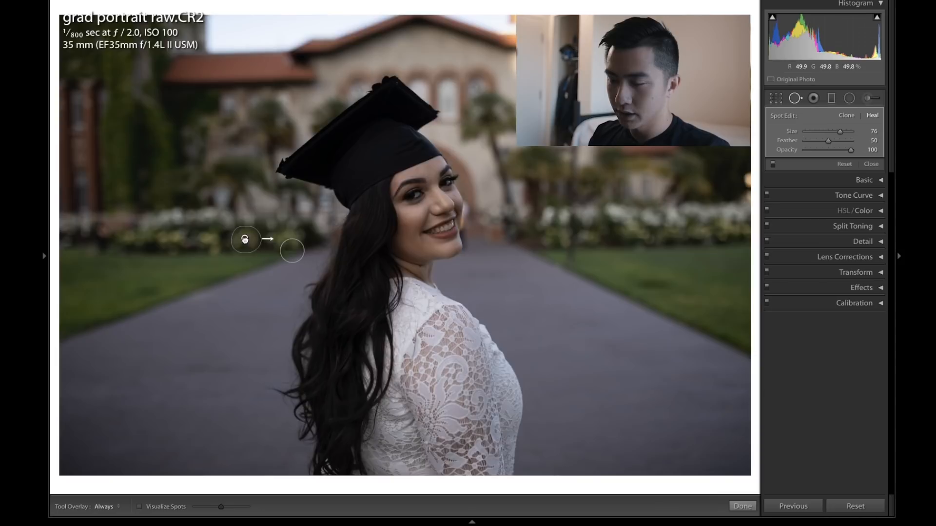
pyautogui.press('z')
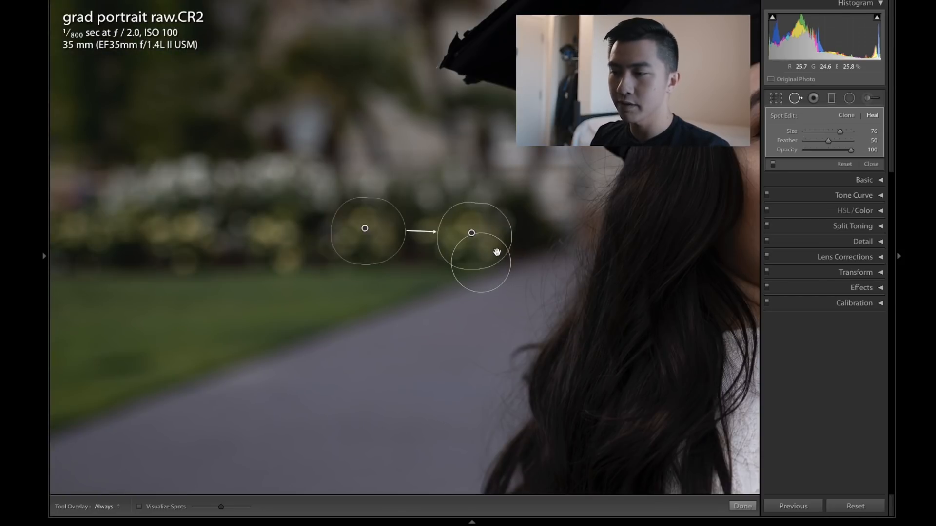
pyautogui.click(742, 506)
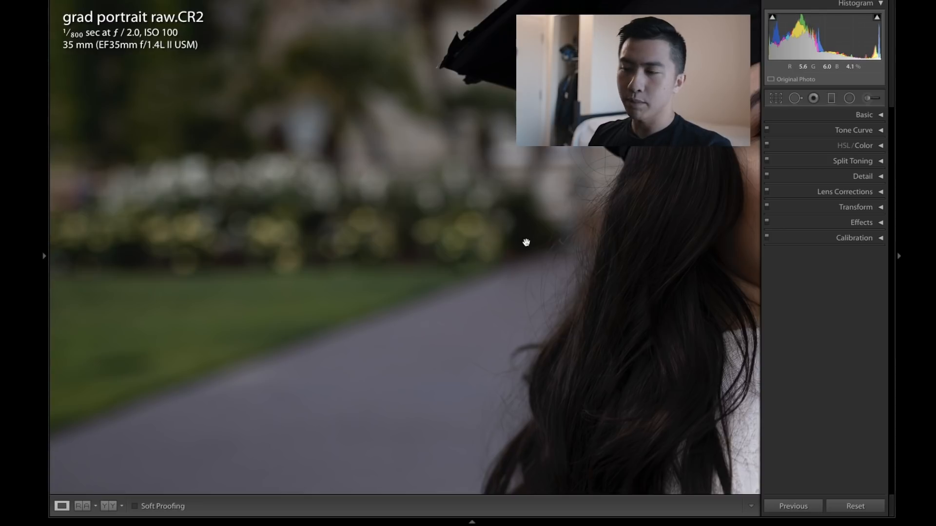
# Step: Heal additional background distractions on the pathway and lawn with the Spot Removal tool
pyautogui.press('z')
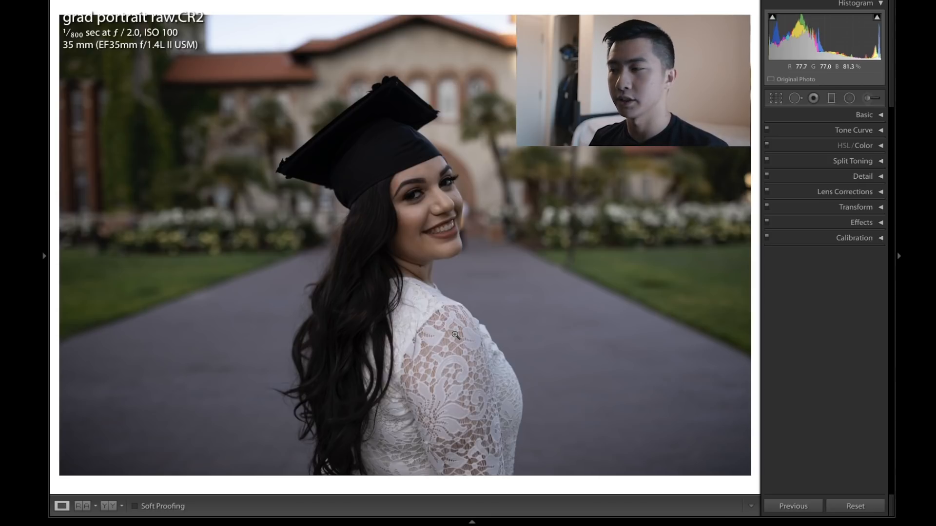
pyautogui.moveTo(504, 313); pyautogui.dragTo(421, 313)
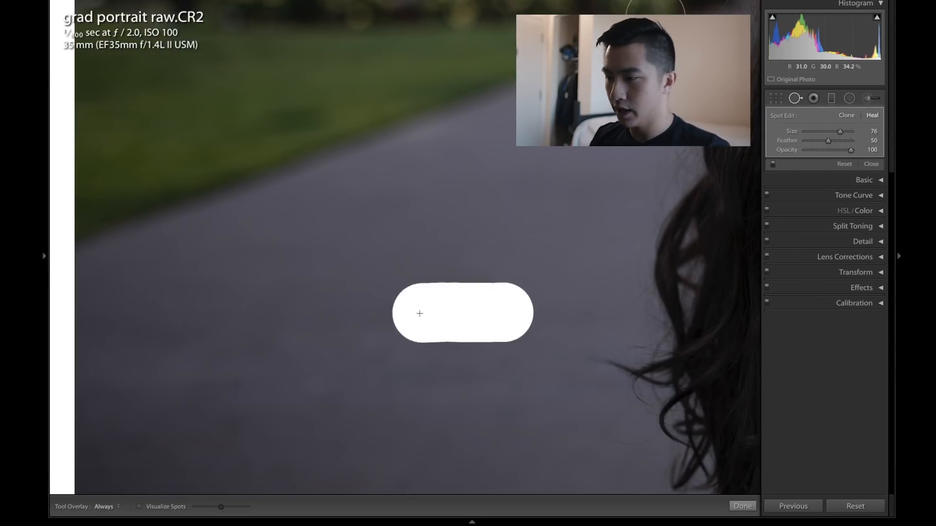
pyautogui.moveTo(434, 363); pyautogui.dragTo(434, 371)
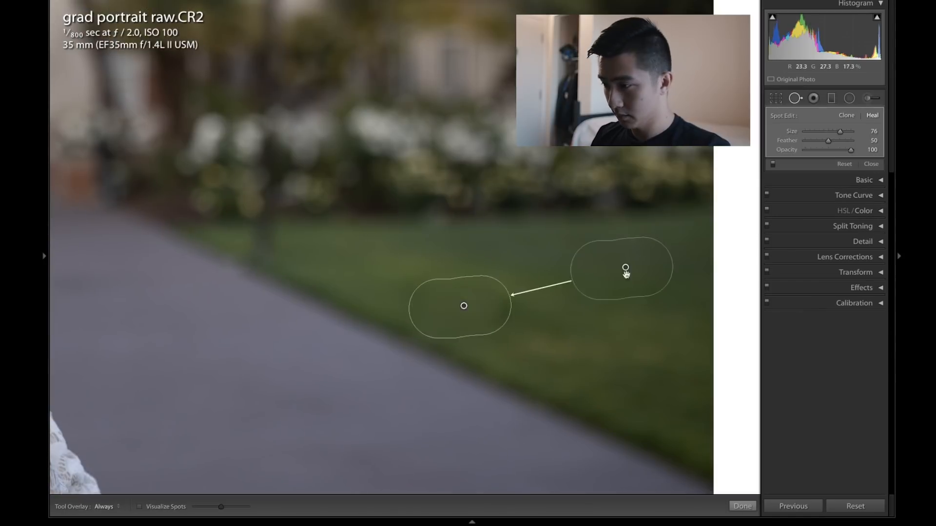
pyautogui.moveTo(504, 313); pyautogui.dragTo(504, 312)
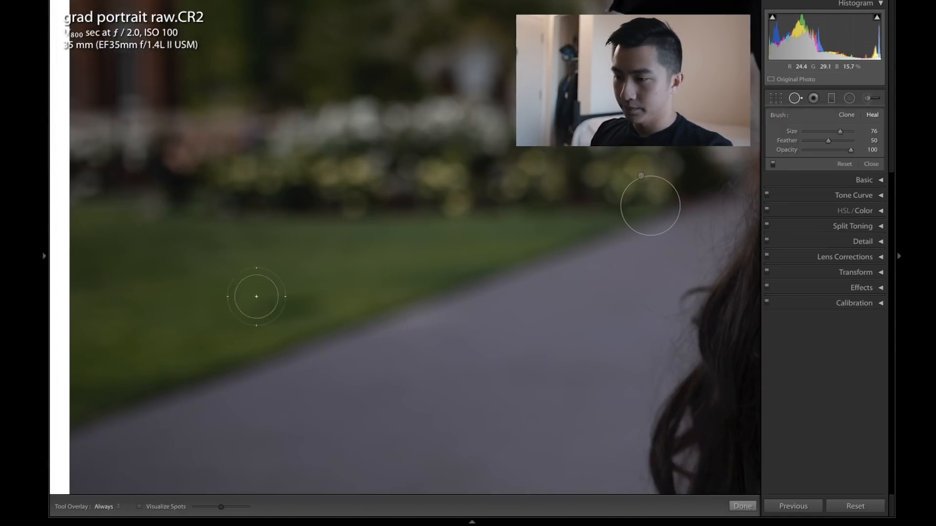
pyautogui.moveTo(257, 292); pyautogui.dragTo(205, 268)
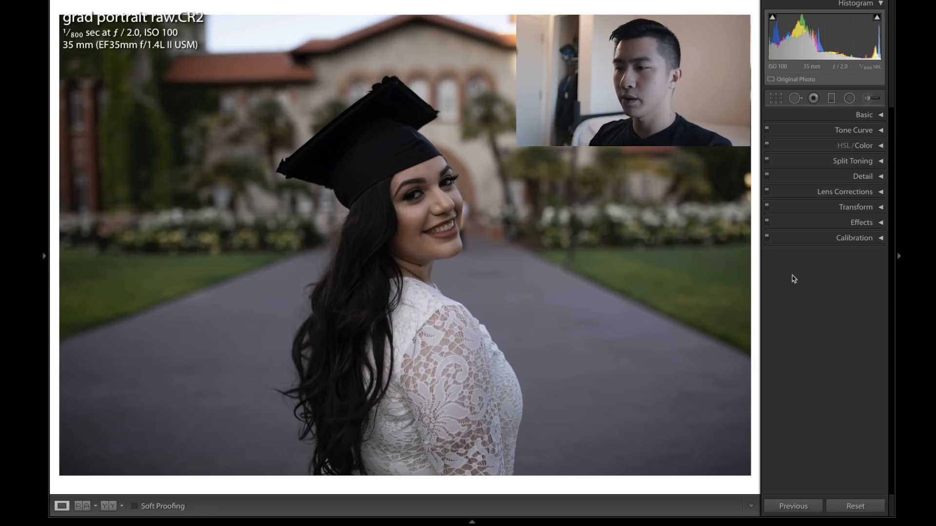
# Step: Sweep the white balance Temp slider between its extremes, then reset it
pyautogui.click(863, 119)
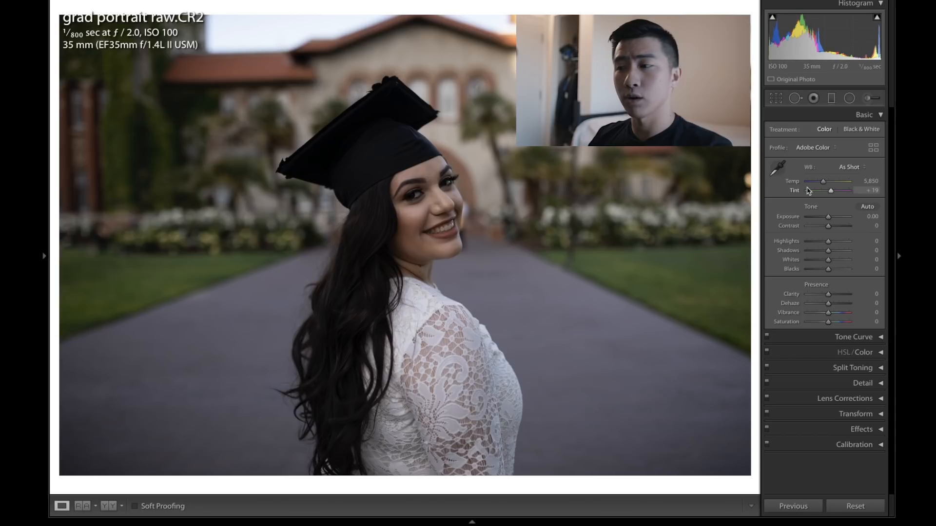
pyautogui.moveTo(823, 181); pyautogui.dragTo(828, 183)
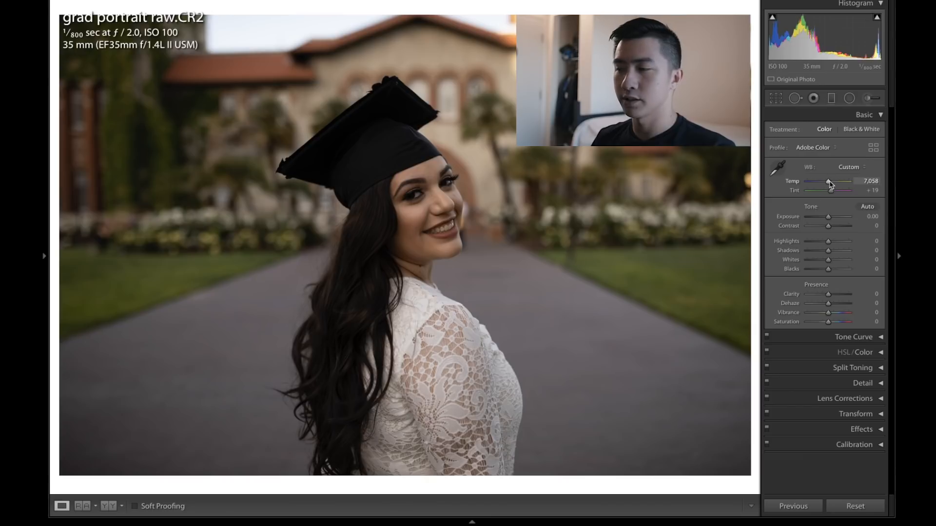
pyautogui.moveTo(828, 182); pyautogui.dragTo(802, 182)
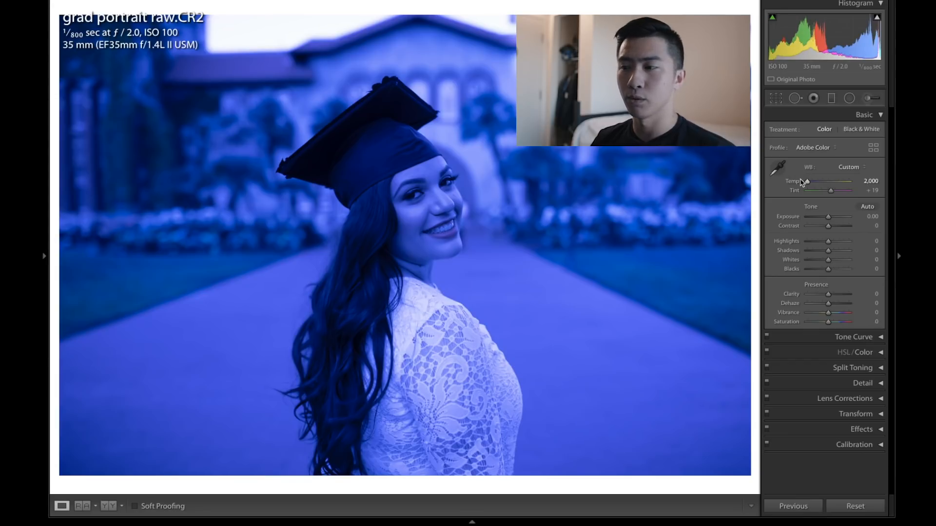
pyautogui.moveTo(803, 182); pyautogui.dragTo(857, 187)
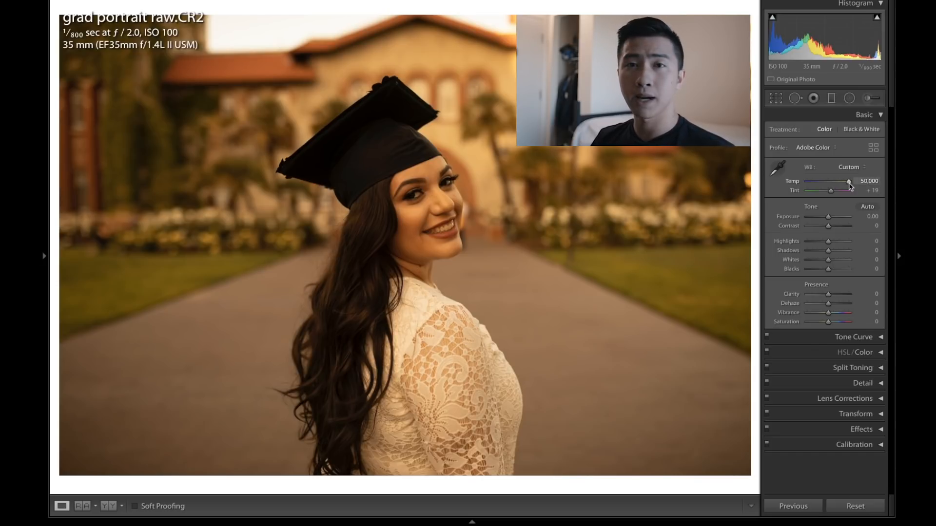
pyautogui.doubleClick(849, 183)
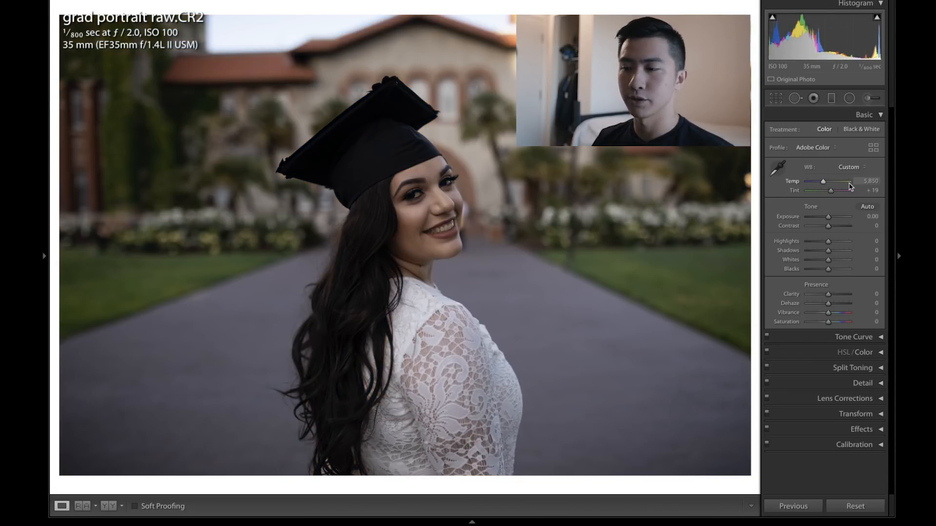
pyautogui.moveTo(833, 194)
pyautogui.mouseDown()
pyautogui.moveTo(805, 193)
pyautogui.moveTo(855, 192)
pyautogui.moveTo(829, 185)
pyautogui.mouseUp()
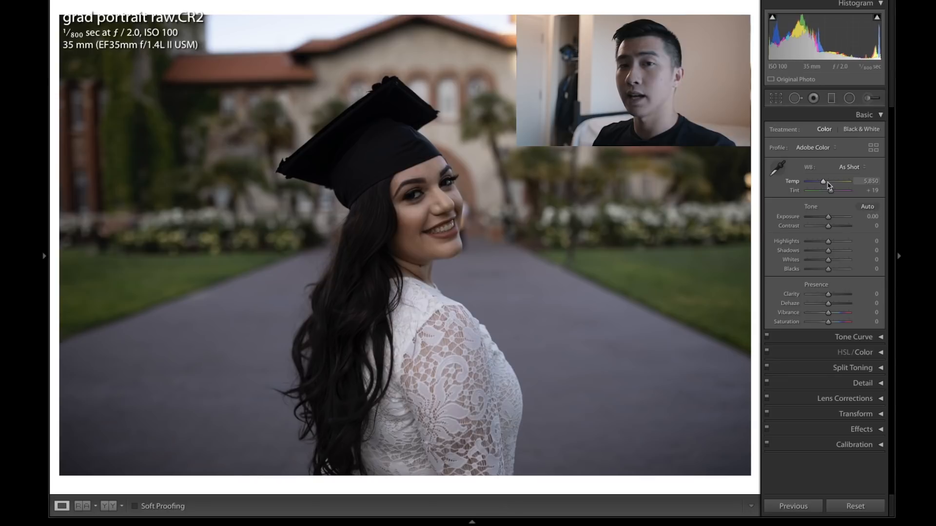
pyautogui.click(819, 190)
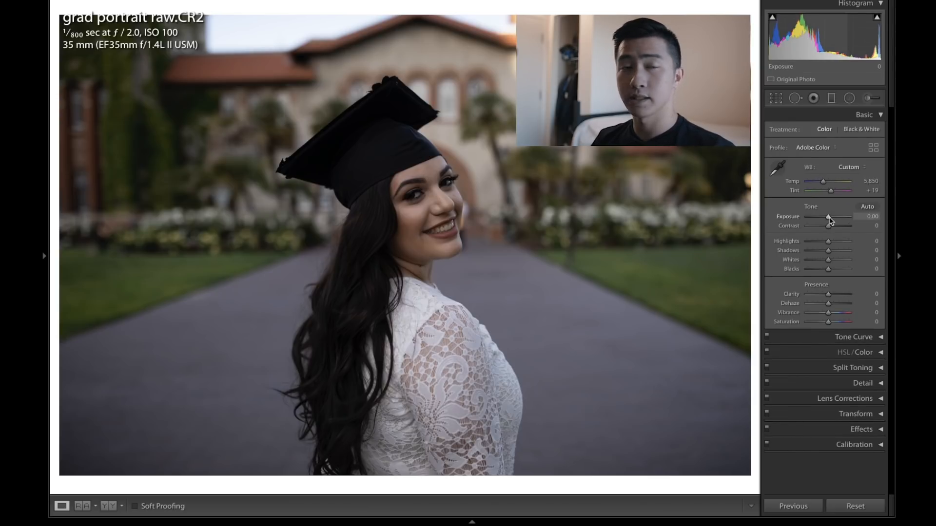
# Step: Raise the exposure to +0.40
pyautogui.moveTo(828, 217)
pyautogui.mouseDown()
pyautogui.moveTo(805, 218)
pyautogui.moveTo(852, 219)
pyautogui.moveTo(828, 221)
pyautogui.mouseUp()
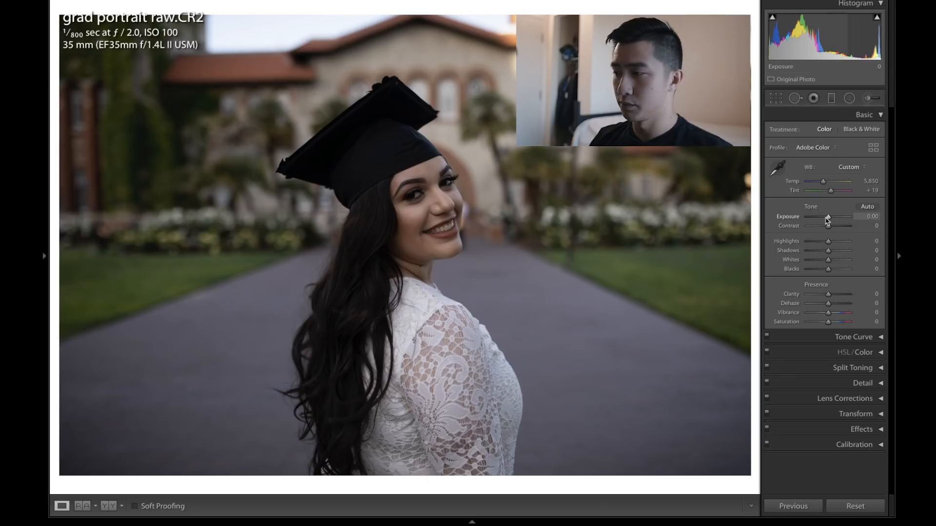
pyautogui.moveTo(827, 219); pyautogui.dragTo(830, 220)
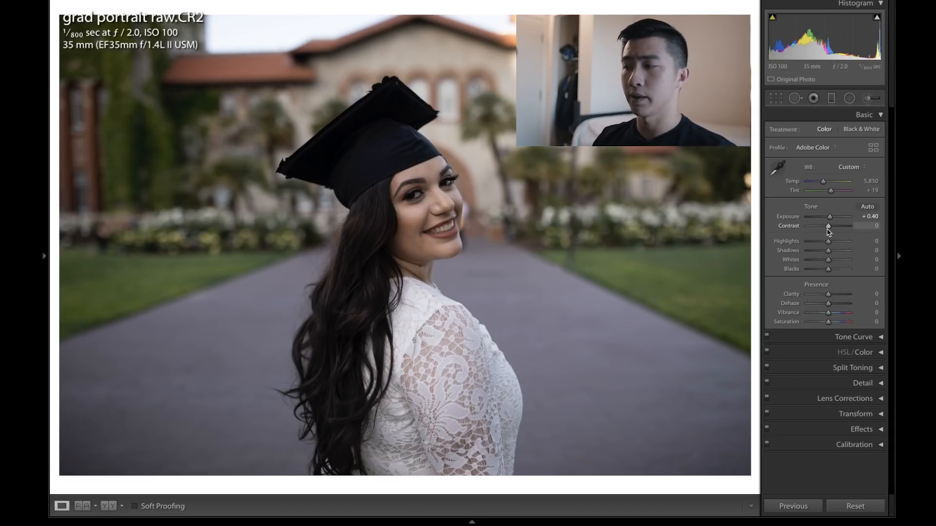
# Step: Push Contrast to both extremes, then reset it to 0
pyautogui.moveTo(828, 229); pyautogui.dragTo(876, 228)
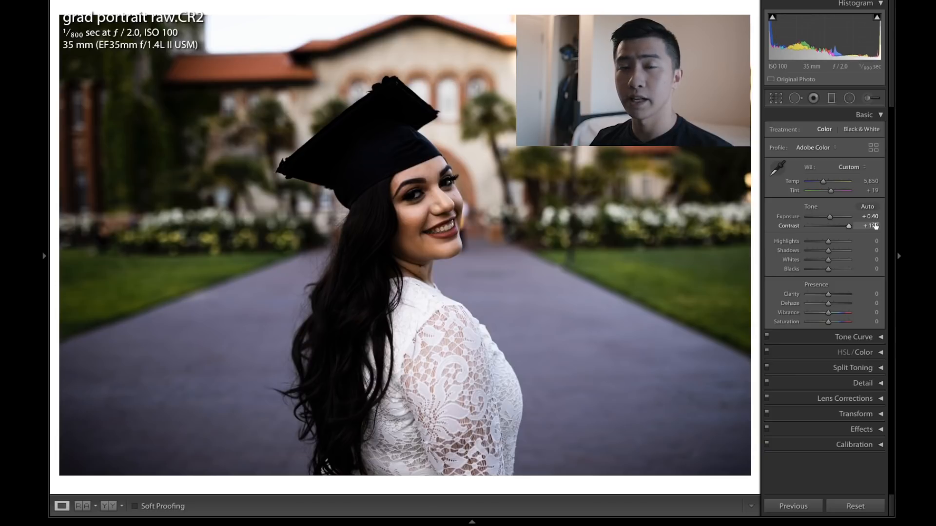
pyautogui.moveTo(848, 226); pyautogui.dragTo(798, 225)
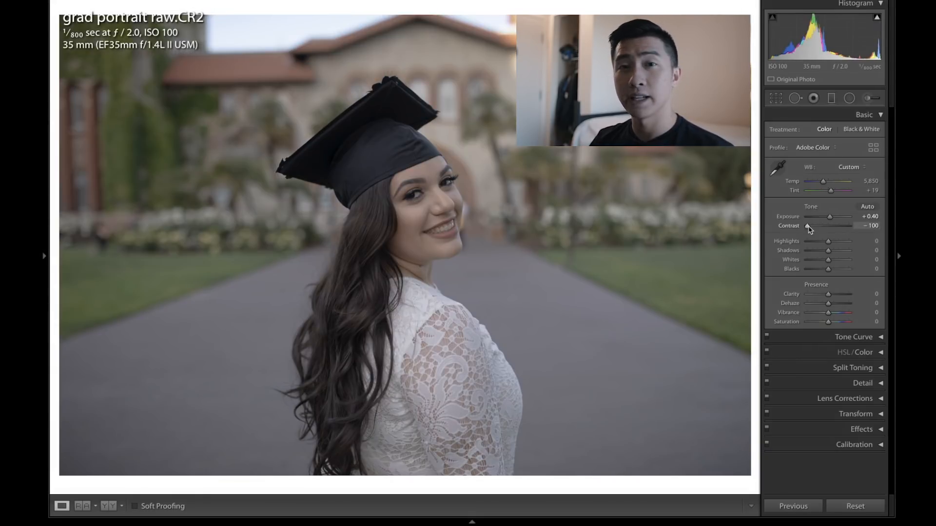
pyautogui.doubleClick(808, 228)
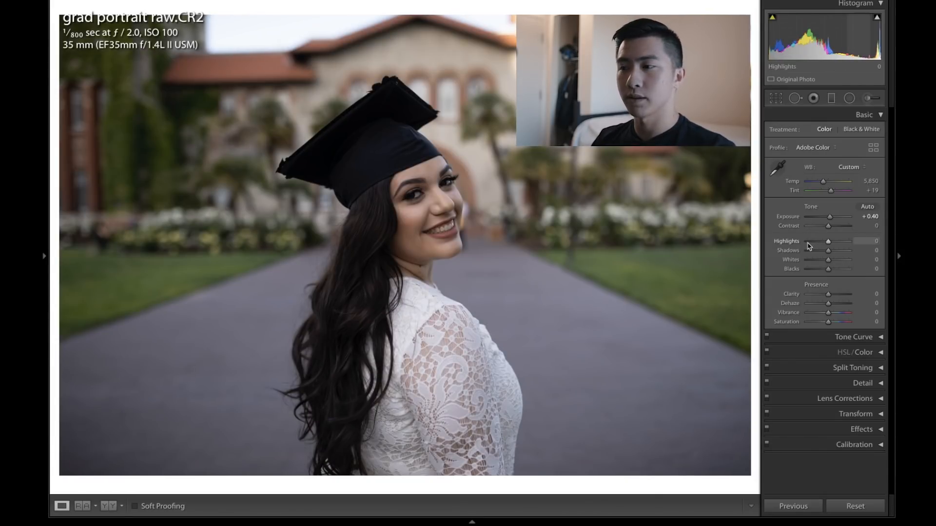
# Step: Lower the Highlights to -15
pyautogui.moveTo(826, 242)
pyautogui.mouseDown()
pyautogui.moveTo(845, 242)
pyautogui.moveTo(780, 240)
pyautogui.moveTo(838, 245)
pyautogui.mouseUp()
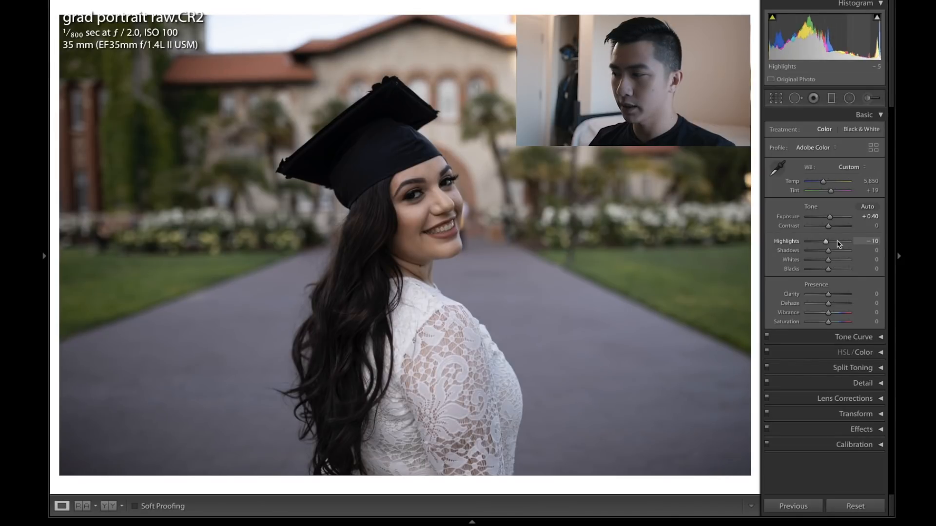
pyautogui.press('Down')
pyautogui.press('Up')
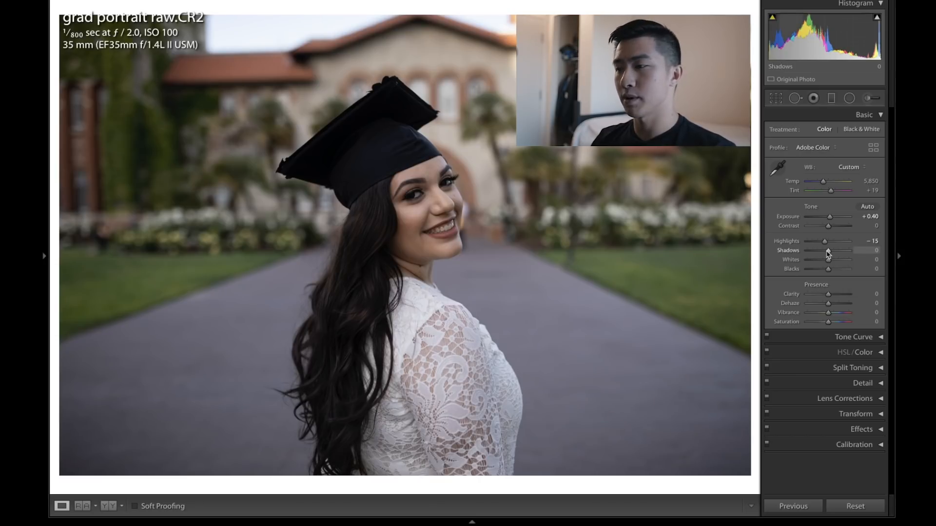
# Step: Set the Shadows to +20 after testing the slider's extremes
pyautogui.moveTo(827, 253); pyautogui.dragTo(808, 255)
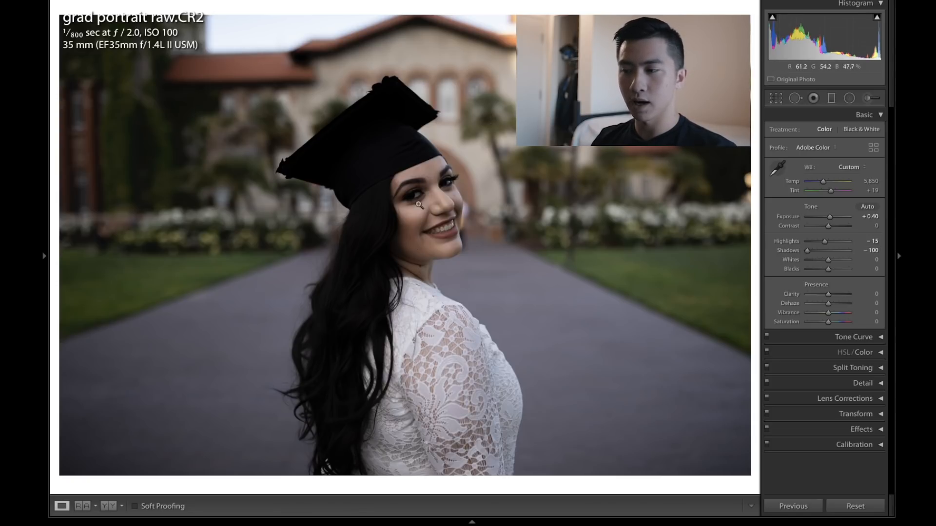
pyautogui.moveTo(806, 250); pyautogui.dragTo(873, 253)
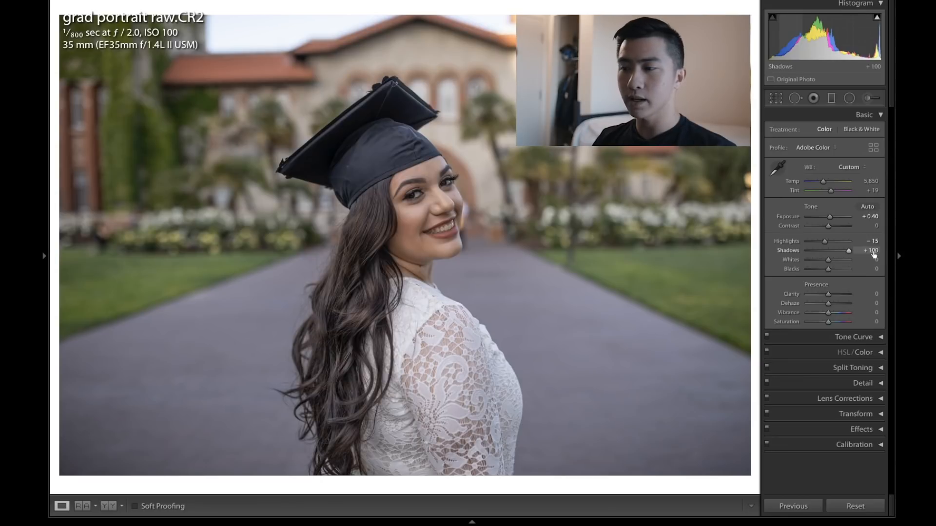
pyautogui.moveTo(874, 253); pyautogui.dragTo(826, 251)
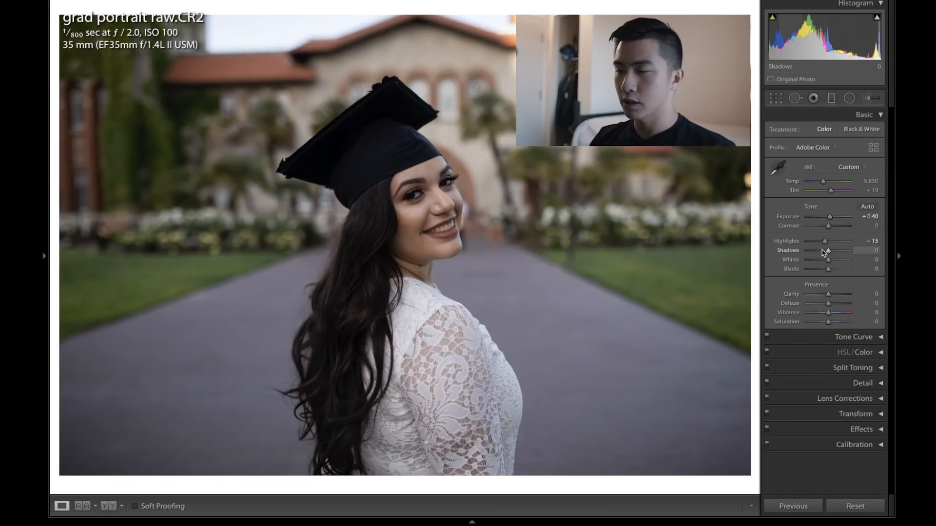
pyautogui.moveTo(813, 252); pyautogui.dragTo(827, 256)
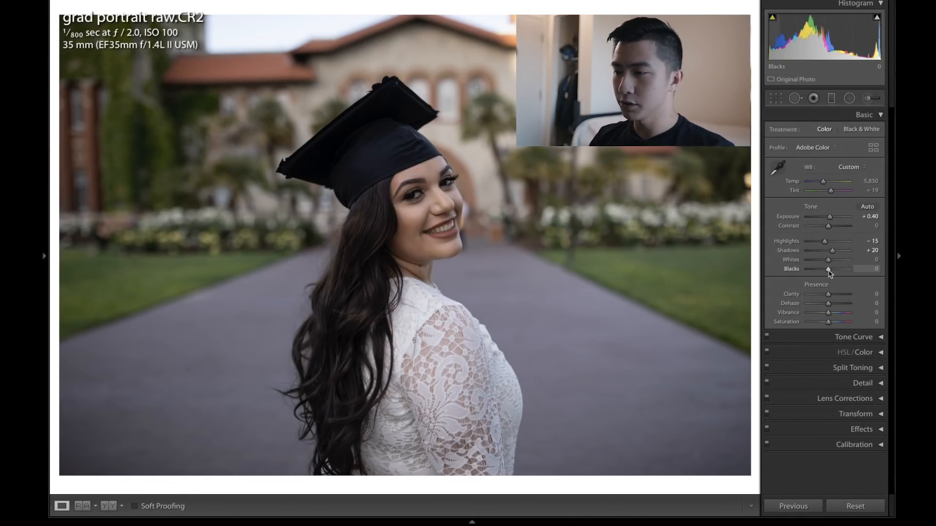
# Step: Set Blacks to +15 and Whites to -10
pyautogui.moveTo(830, 274); pyautogui.dragTo(830, 273)
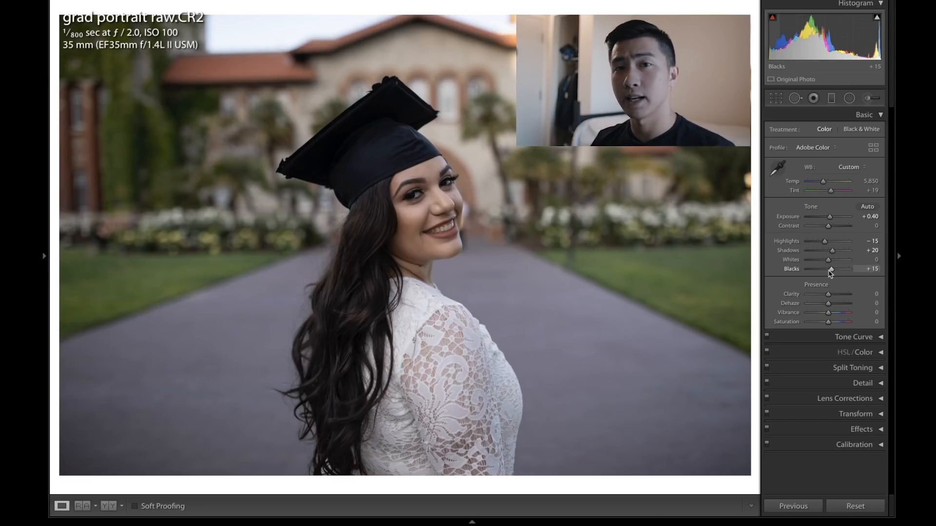
pyautogui.moveTo(828, 259); pyautogui.dragTo(826, 263)
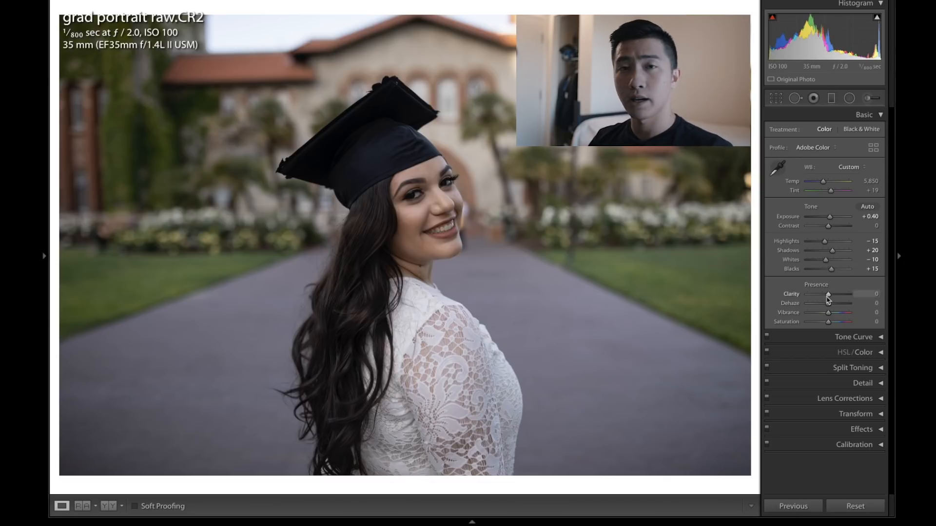
# Step: Set Clarity to -10 after testing strong positive and negative values
pyautogui.moveTo(827, 298); pyautogui.dragTo(839, 296)
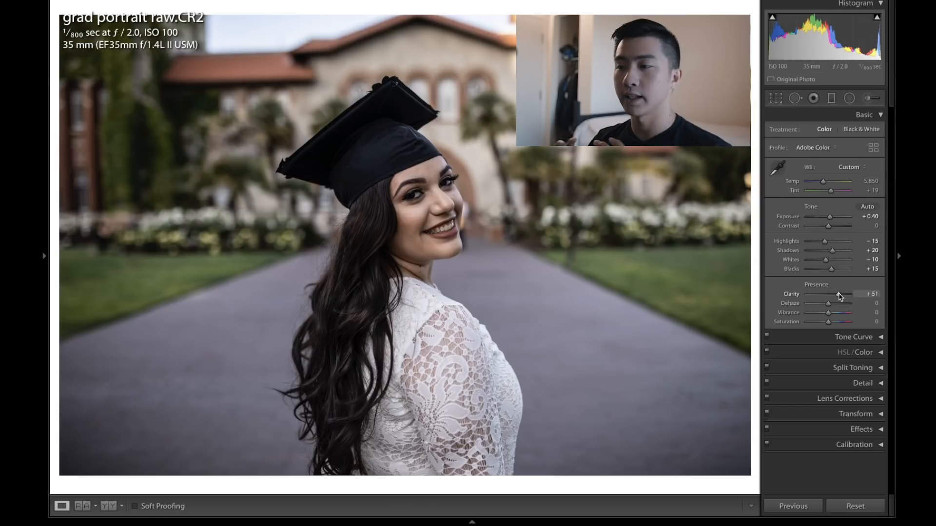
pyautogui.doubleClick(839, 296)
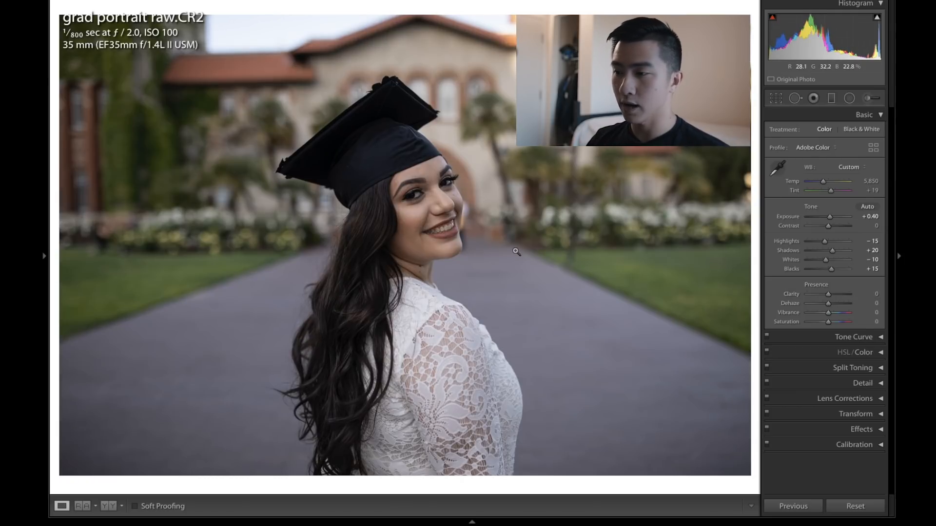
pyautogui.moveTo(827, 295); pyautogui.dragTo(790, 296)
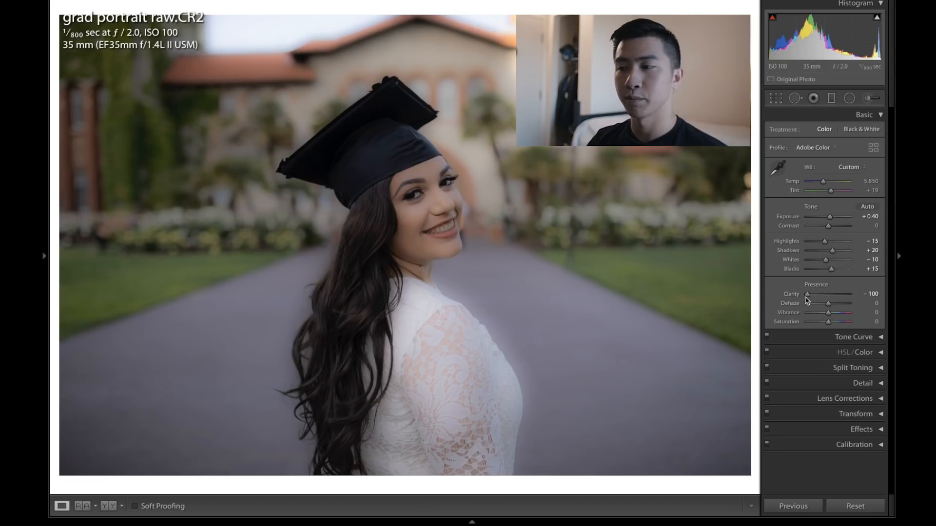
pyautogui.moveTo(807, 295); pyautogui.dragTo(825, 295)
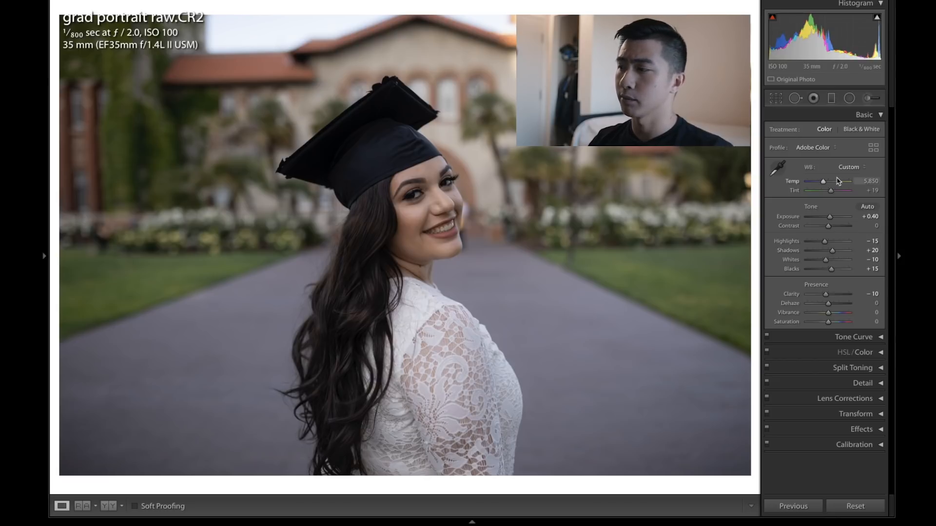
# Step: Open the Tone Curve and add three points on the RGB curve in the highlights, midtones and shadows
pyautogui.click(870, 119)
pyautogui.click(870, 131)
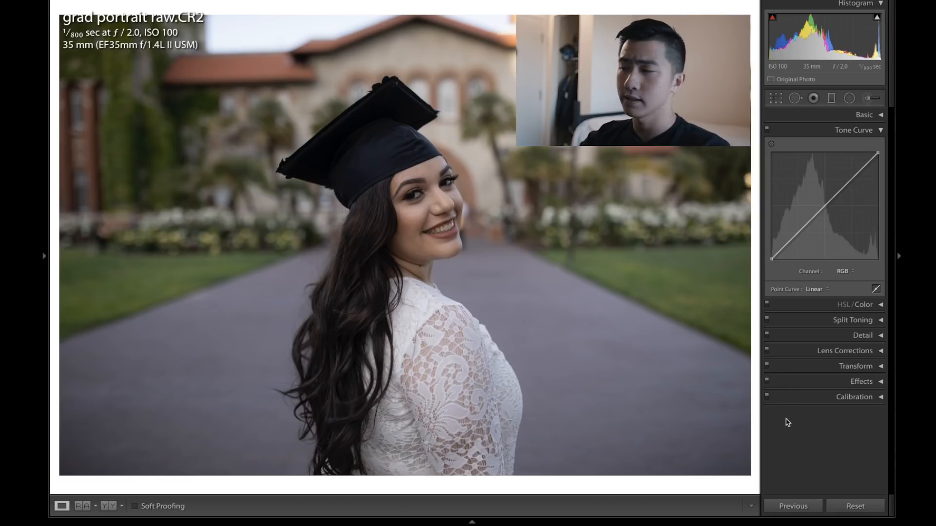
pyautogui.click(782, 304)
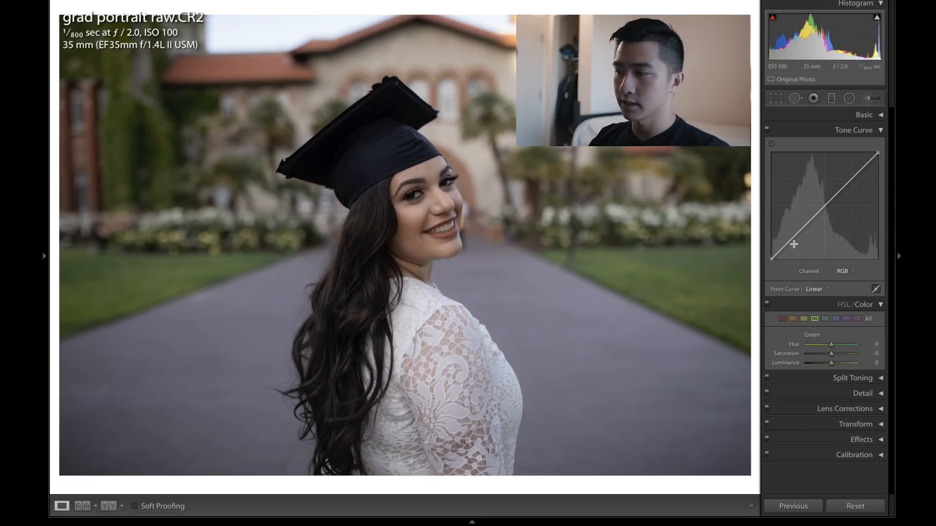
pyautogui.click(852, 178)
pyautogui.click(824, 206)
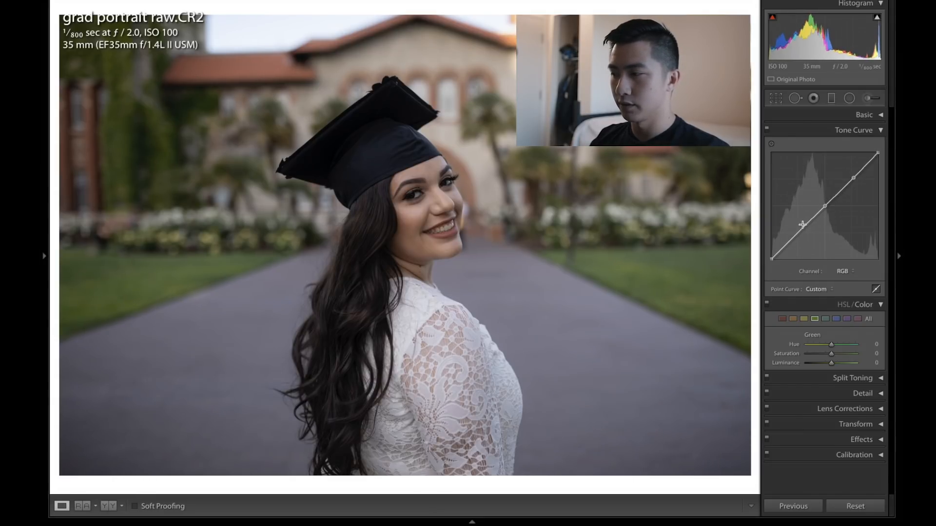
pyautogui.click(792, 237)
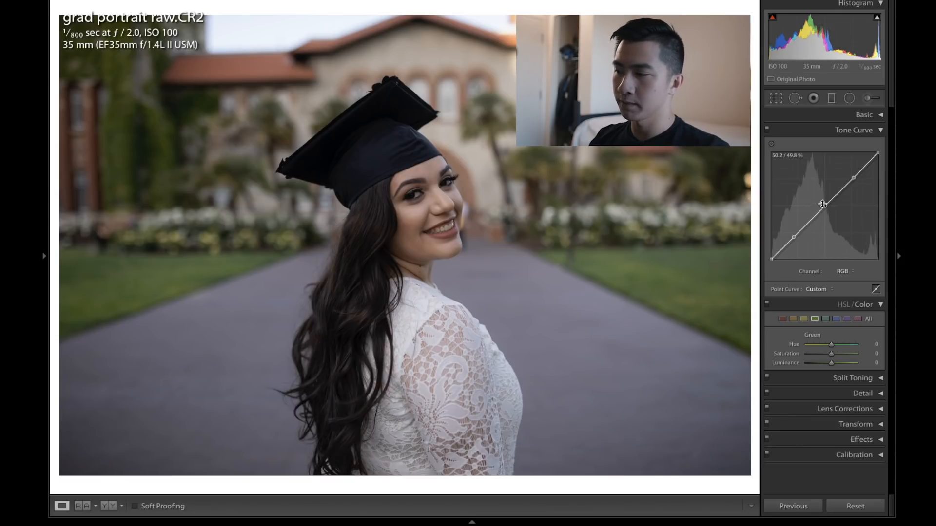
# Step: Nudge the tone curve points to form a gentle S-curve, raising highlights and lowering shadows
pyautogui.moveTo(822, 204); pyautogui.dragTo(822, 203)
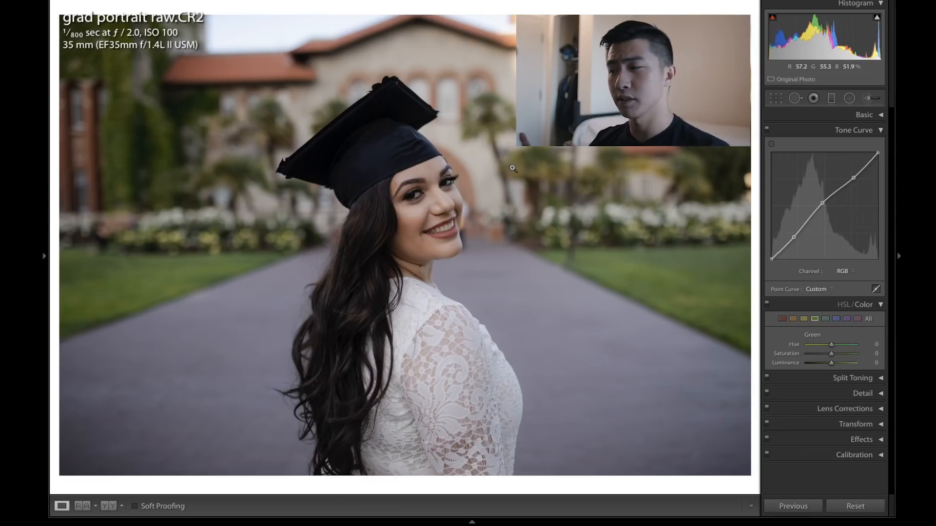
pyautogui.moveTo(853, 178); pyautogui.dragTo(852, 175)
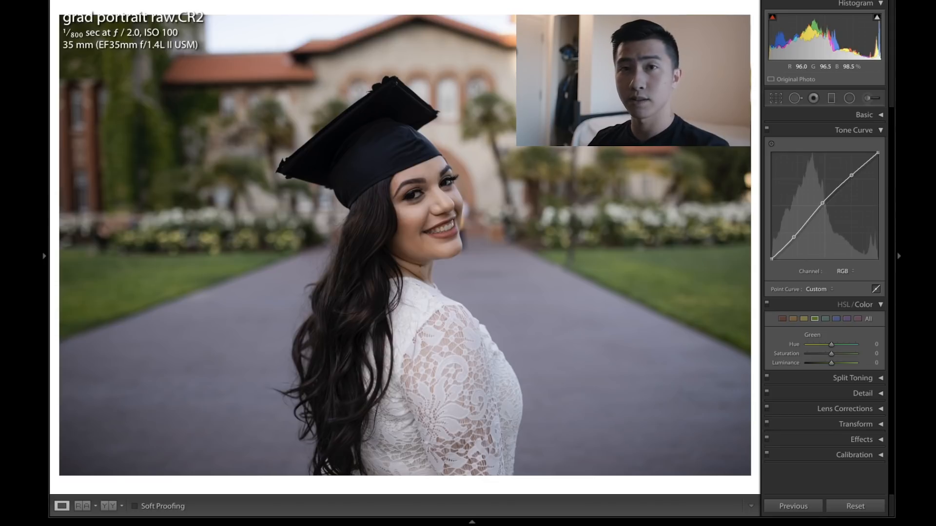
pyautogui.moveTo(794, 240); pyautogui.dragTo(792, 240)
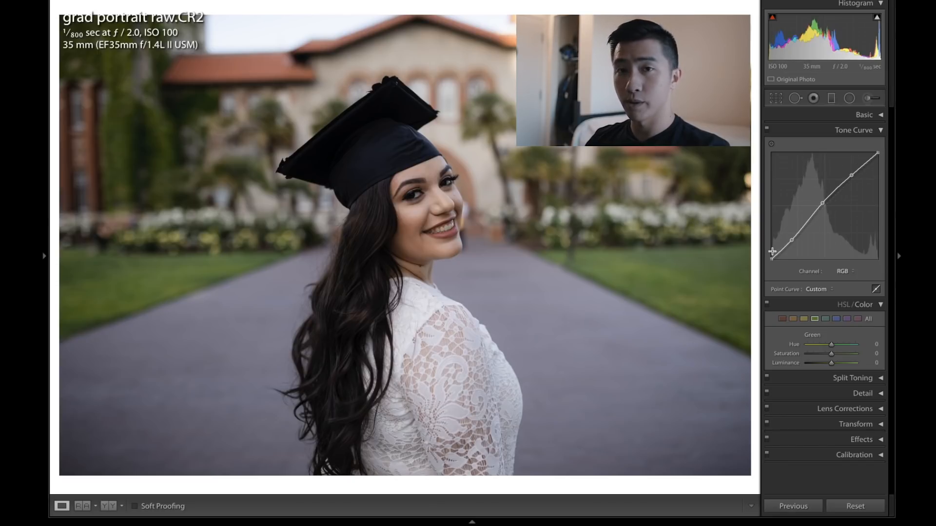
# Step: Lift the tone curve's black point and pull the white point slightly inward for a faded look
pyautogui.moveTo(771, 259); pyautogui.dragTo(786, 246)
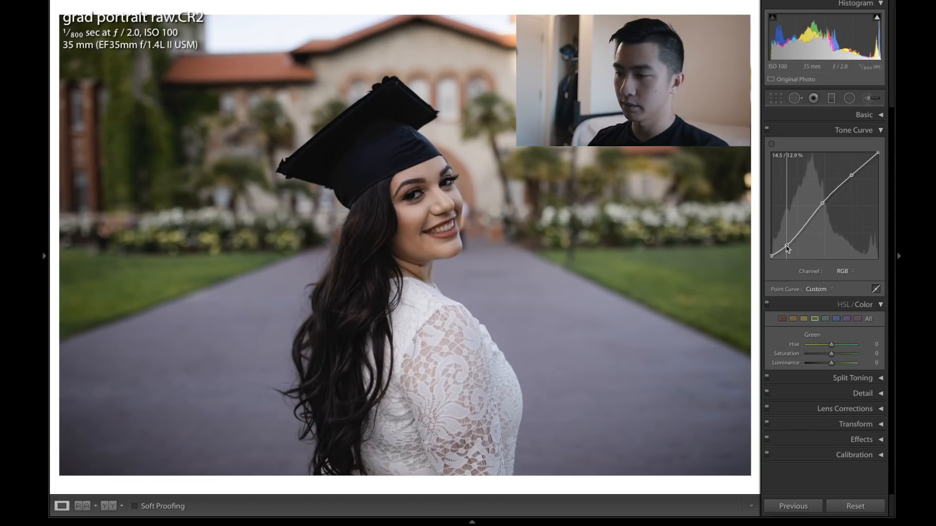
pyautogui.moveTo(877, 153); pyautogui.dragTo(872, 153)
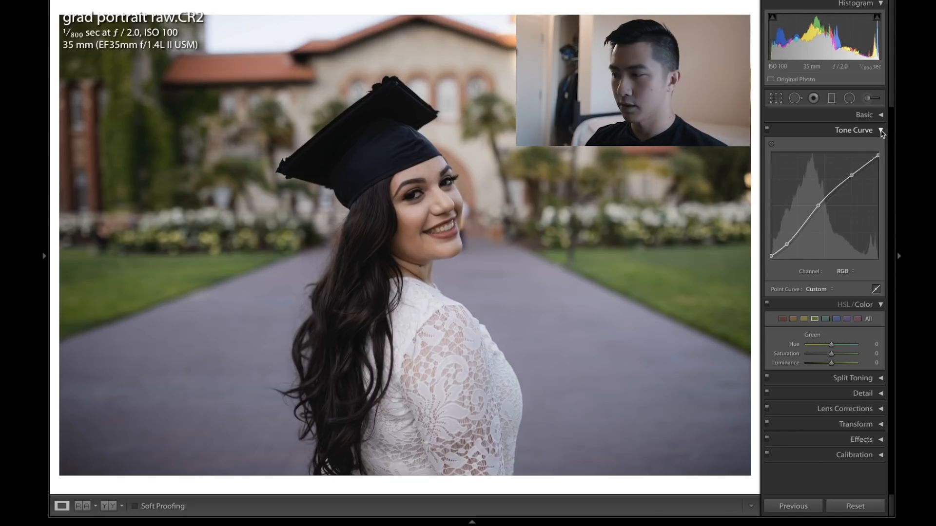
pyautogui.click(881, 131)
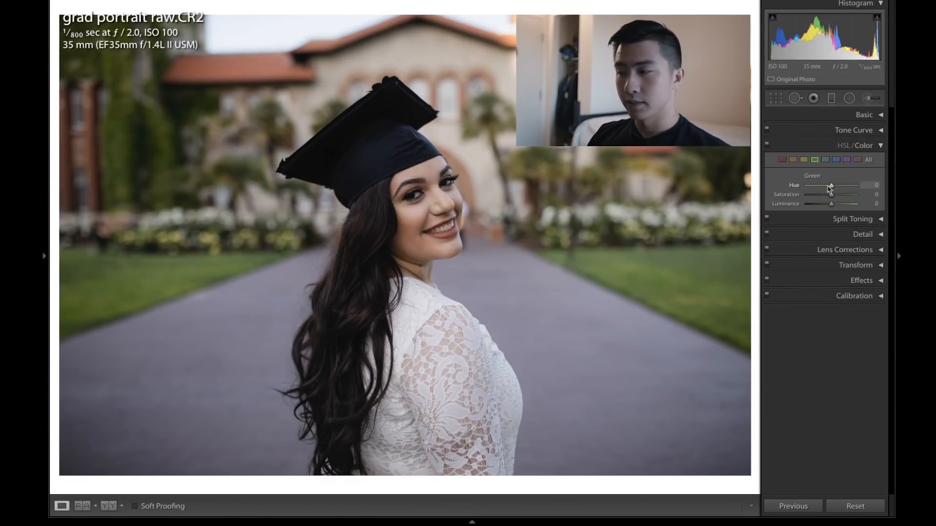
pyautogui.click(843, 145)
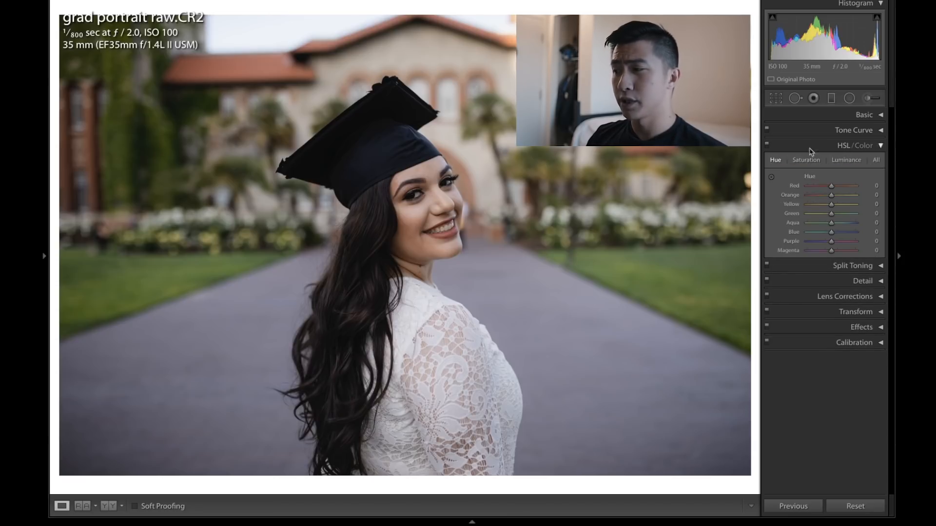
pyautogui.click(867, 145)
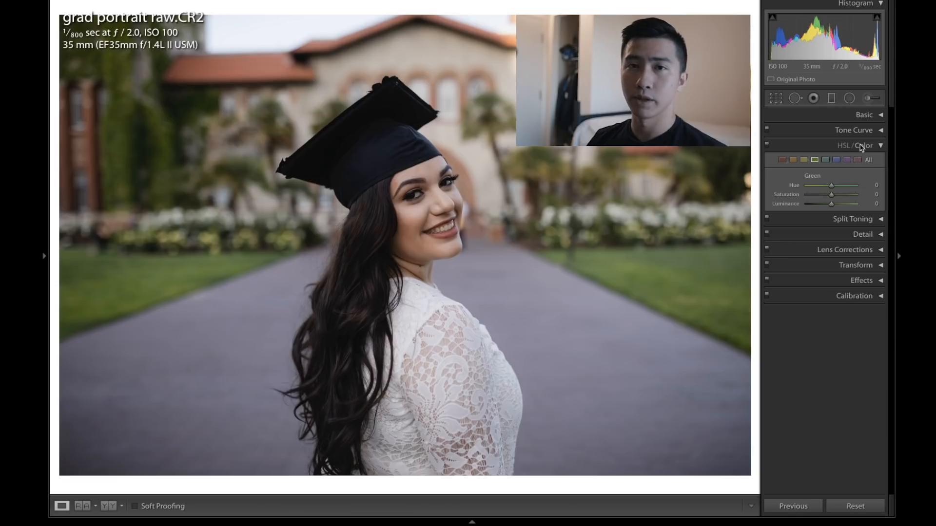
pyautogui.click(855, 131)
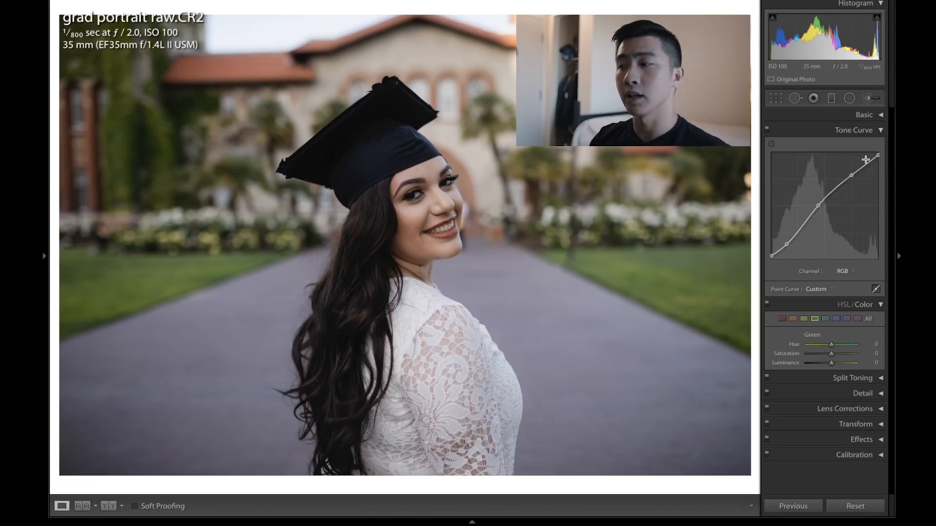
pyautogui.click(880, 131)
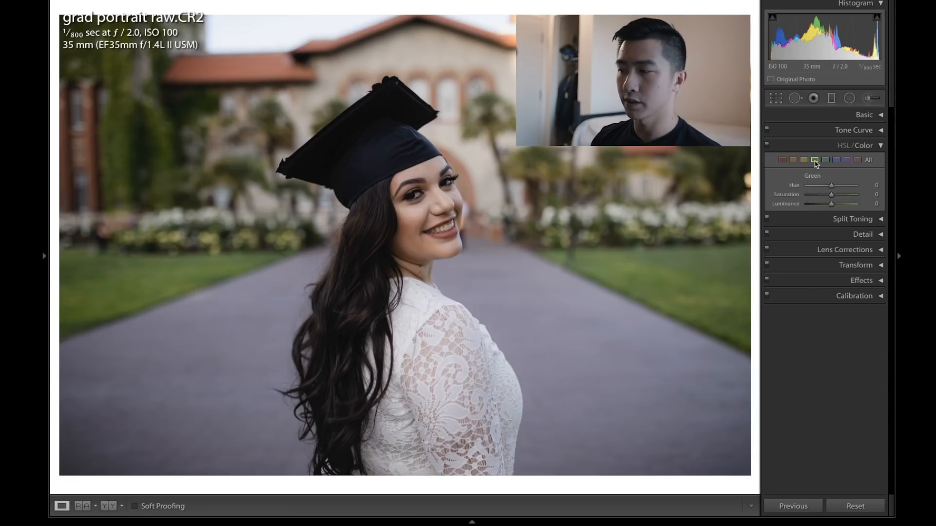
# Step: In HSL, set the Green saturation to -50 and the Green hue to -55
pyautogui.moveTo(830, 195); pyautogui.dragTo(824, 198)
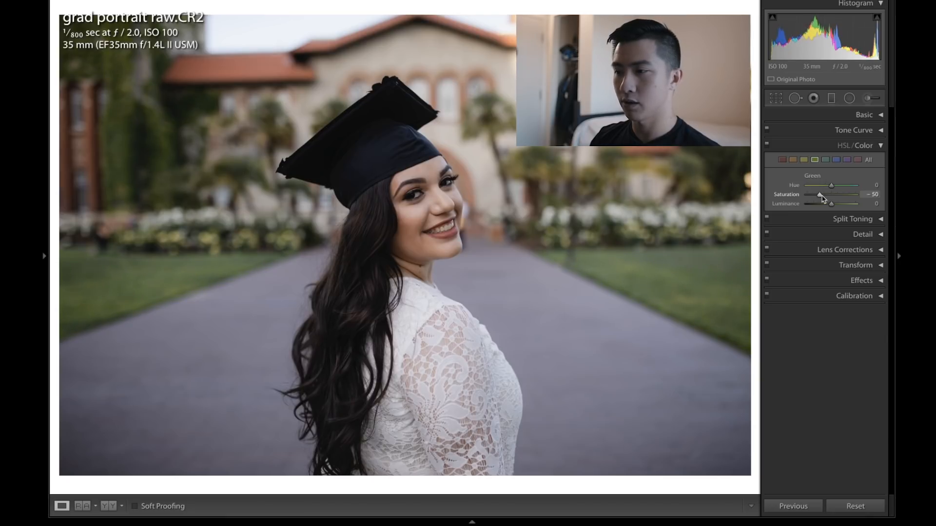
pyautogui.moveTo(822, 198); pyautogui.dragTo(822, 197)
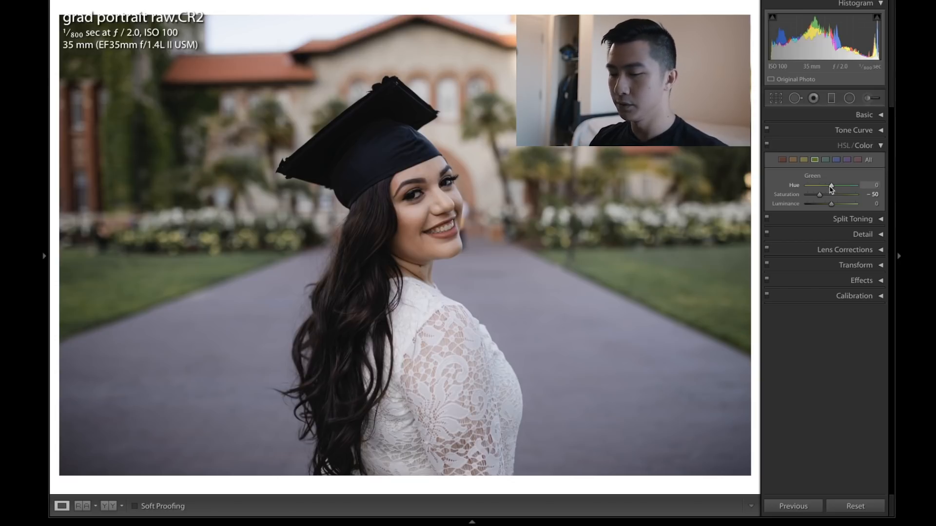
pyautogui.hotkey('shift', 'Down')
pyautogui.hotkey('shift', 'Down')
pyautogui.press('Down')
pyautogui.press('Down')
pyautogui.press('Down')
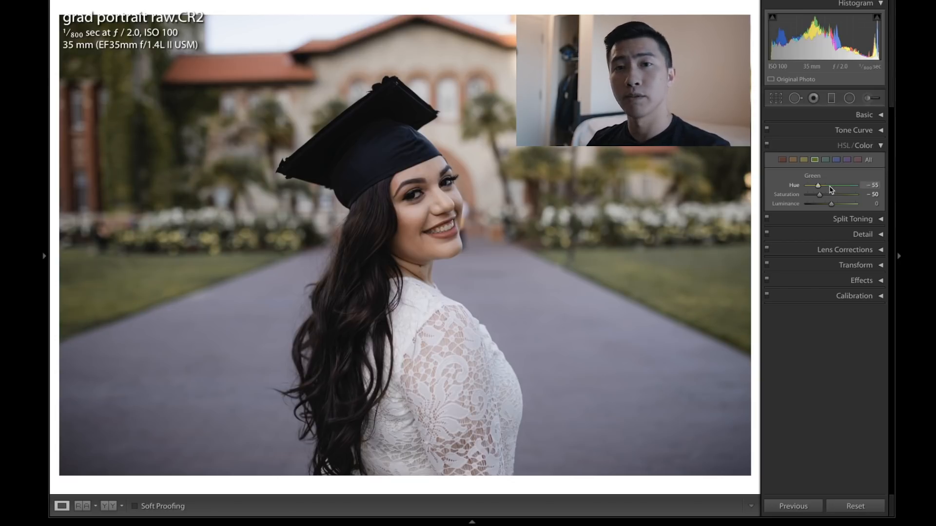
# Step: Lower Yellow saturation to -35, and set Orange saturation to -5 and luminance to +15
pyautogui.click(805, 160)
pyautogui.hotkey('shift', 'Down')
pyautogui.hotkey('shift', 'Down')
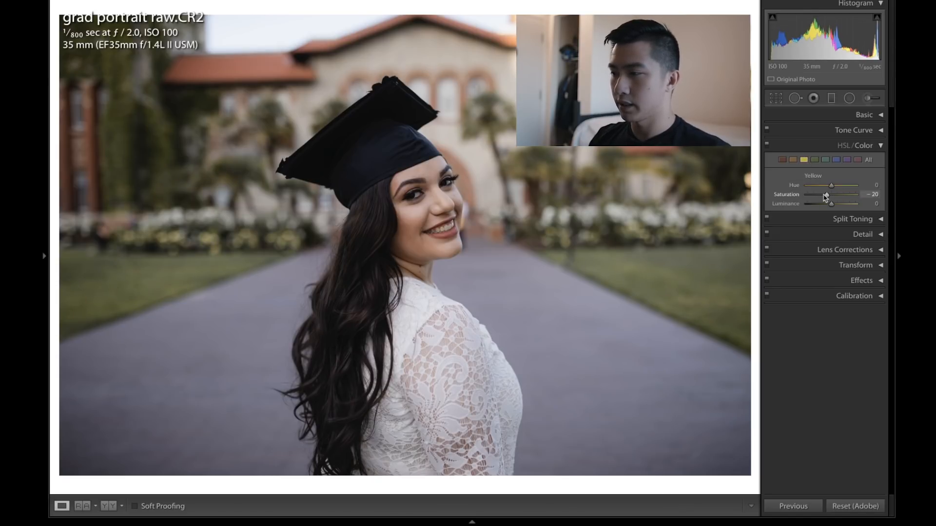
pyautogui.press('Up')
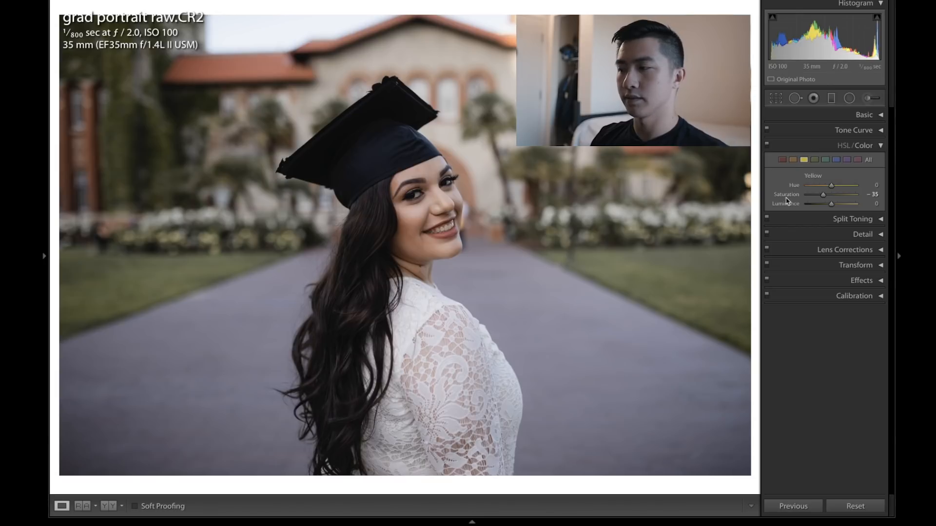
pyautogui.hotkey('shift', 'Down')
pyautogui.press('Down')
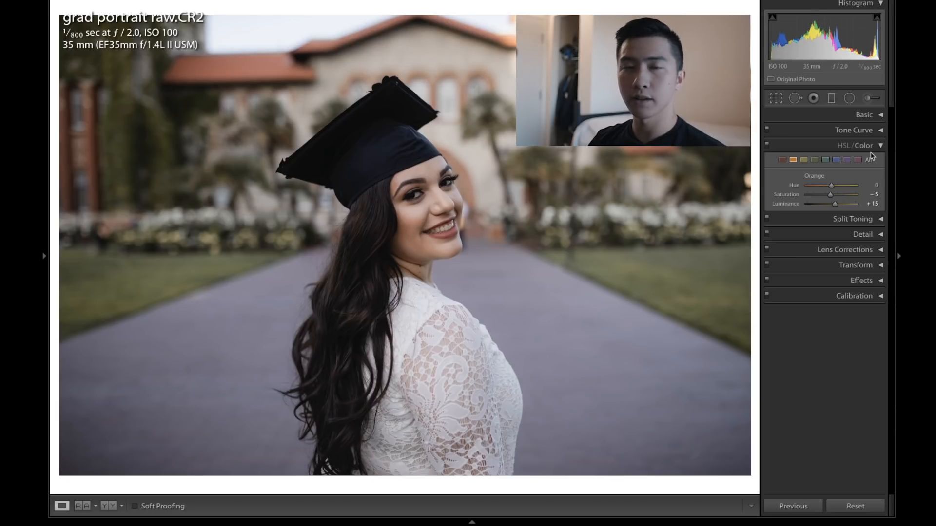
# Step: Toggle the before/after view to compare the color edits
pyautogui.press('\\')
pyautogui.press('\\')
pyautogui.press('\\')
pyautogui.press('\\')
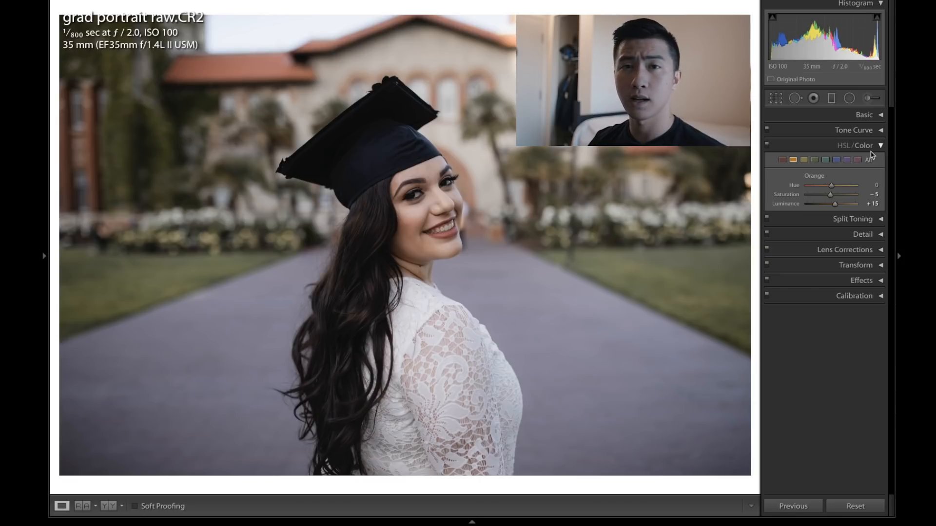
# Step: Open Split Toning and set the Shadows hue to 35 and saturation to 5
pyautogui.click(845, 219)
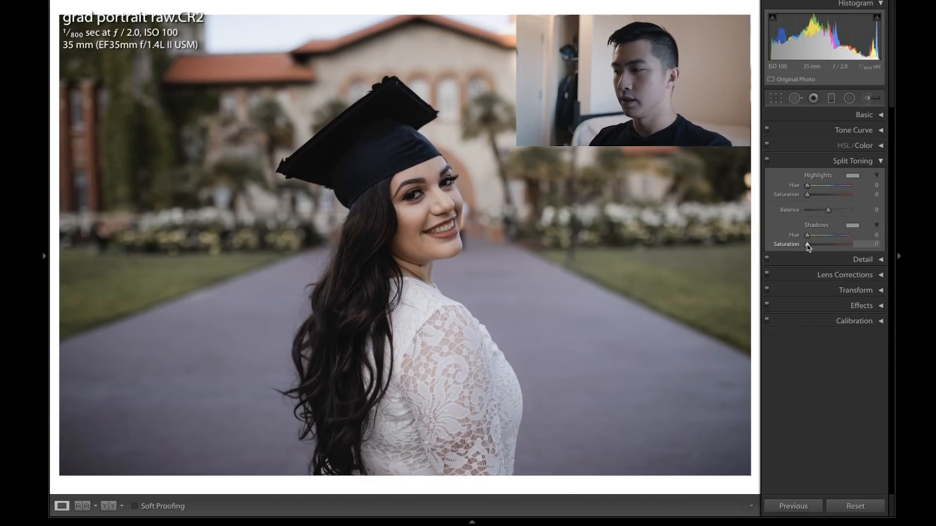
pyautogui.moveTo(807, 245); pyautogui.dragTo(808, 245)
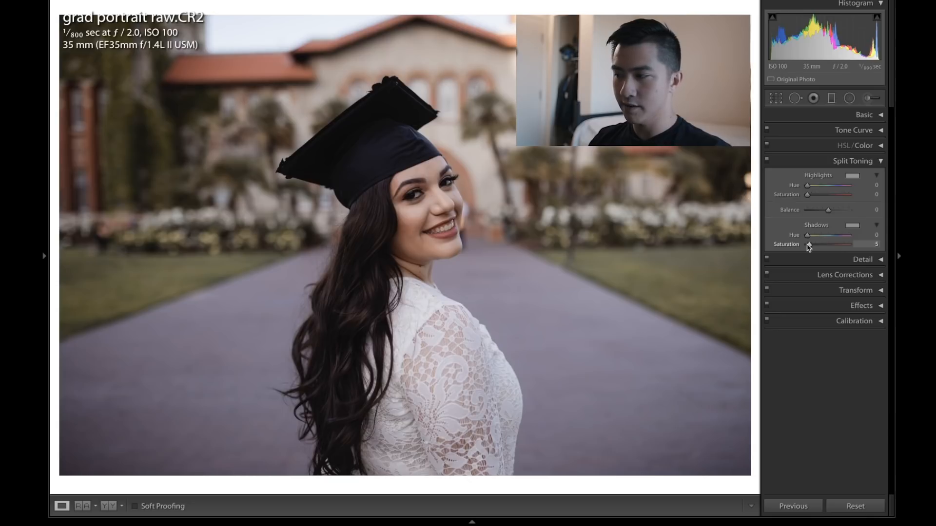
pyautogui.moveTo(816, 238); pyautogui.dragTo(817, 238)
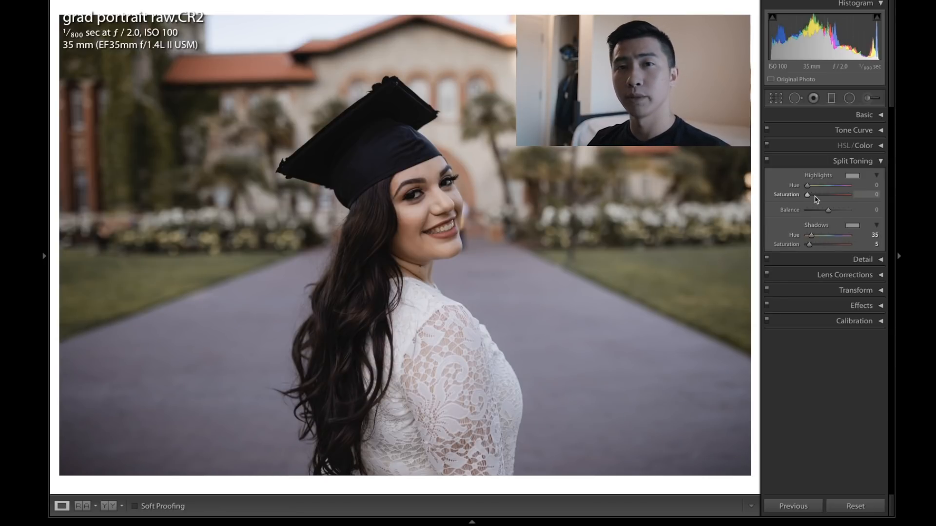
# Step: Set the Split Toning Highlights hue to 201 and saturation to 7, then toggle the panel to compare
pyautogui.press('Up')
pyautogui.press('Up')
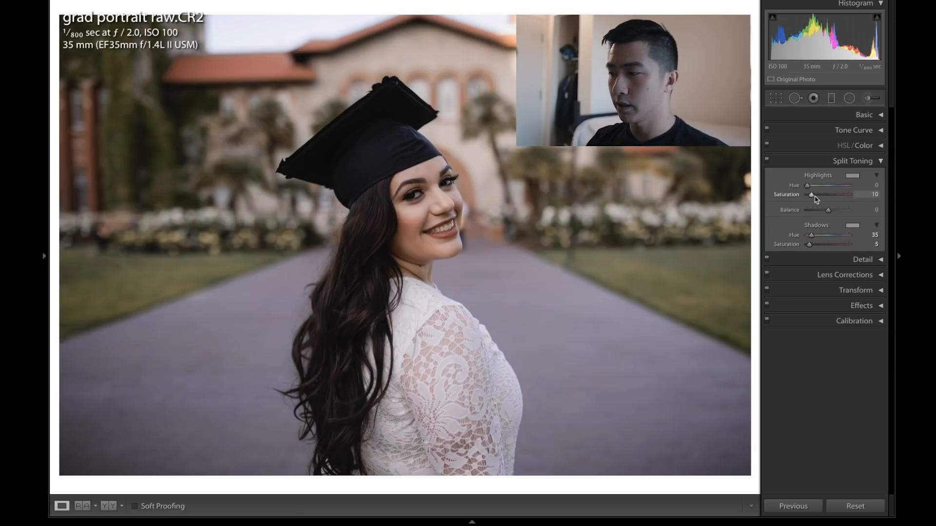
pyautogui.press('Down')
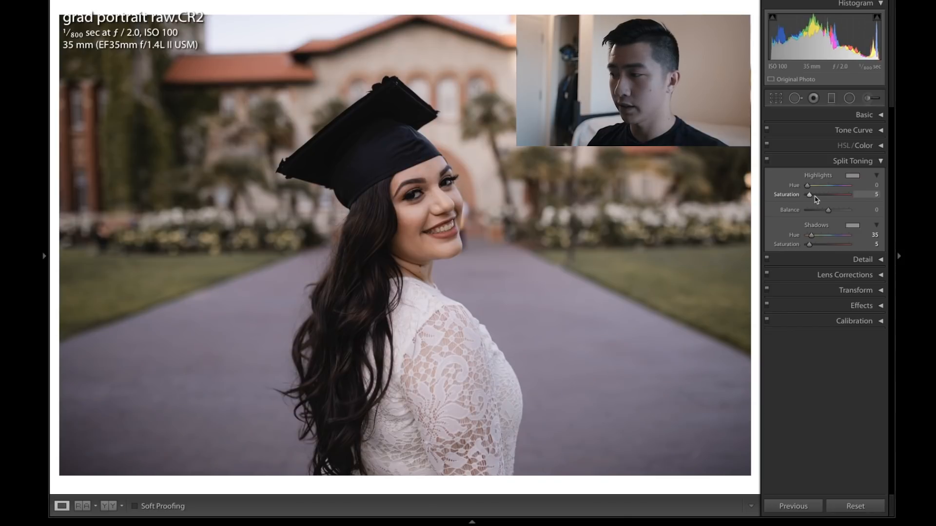
pyautogui.click(854, 182)
pyautogui.moveTo(811, 181); pyautogui.dragTo(746, 194)
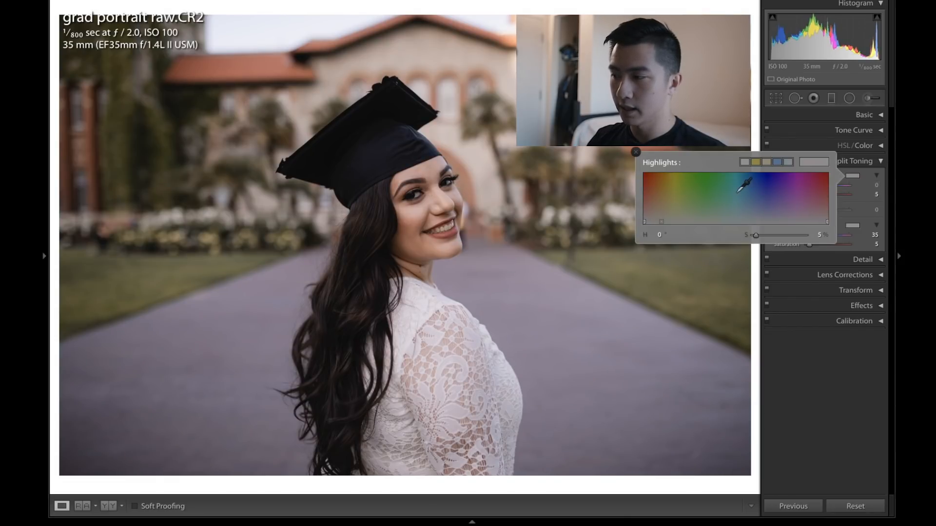
pyautogui.click(635, 154)
pyautogui.doubleClick(830, 195)
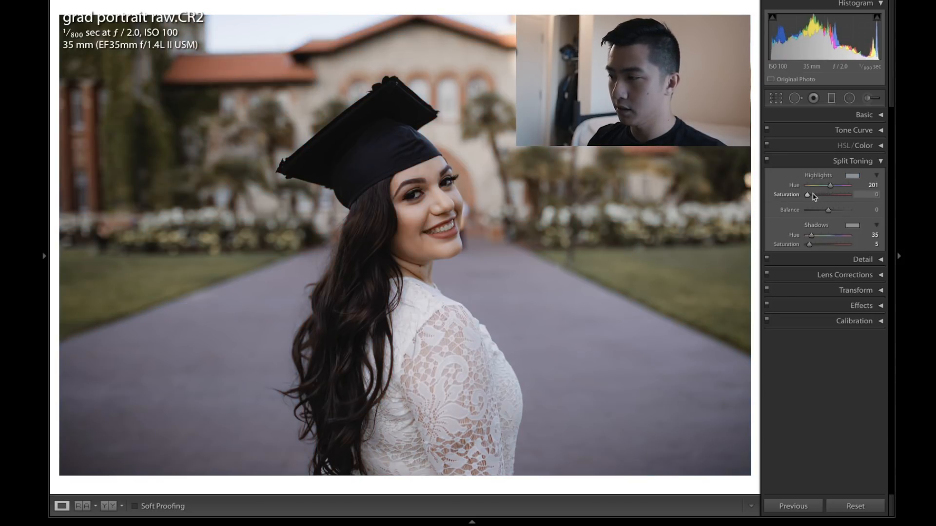
pyautogui.moveTo(813, 196); pyautogui.dragTo(811, 195)
pyautogui.click(875, 195)
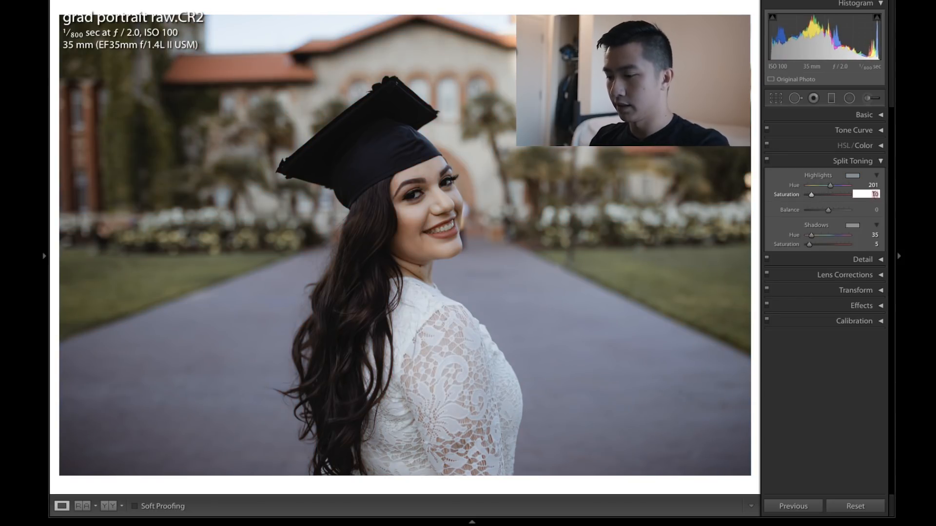
pyautogui.write('7')
pyautogui.press('Return')
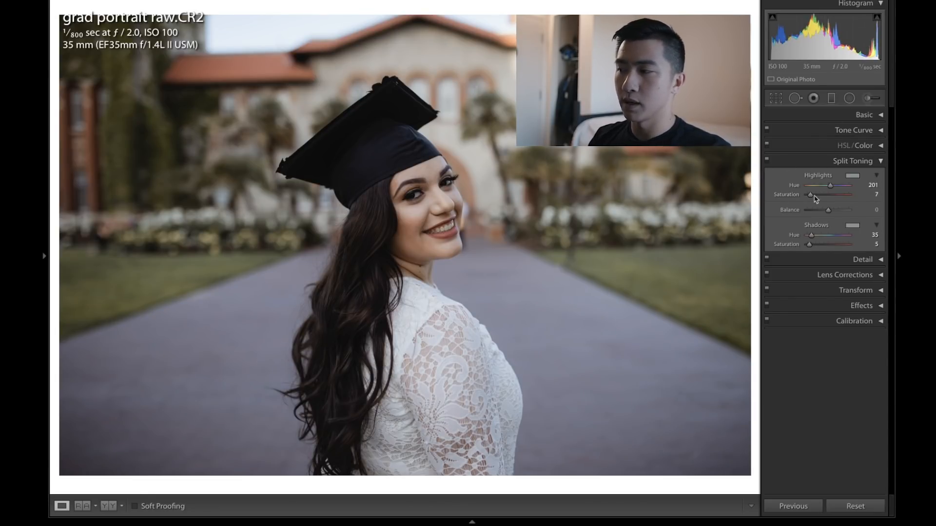
pyautogui.click(766, 161)
pyautogui.click(766, 161)
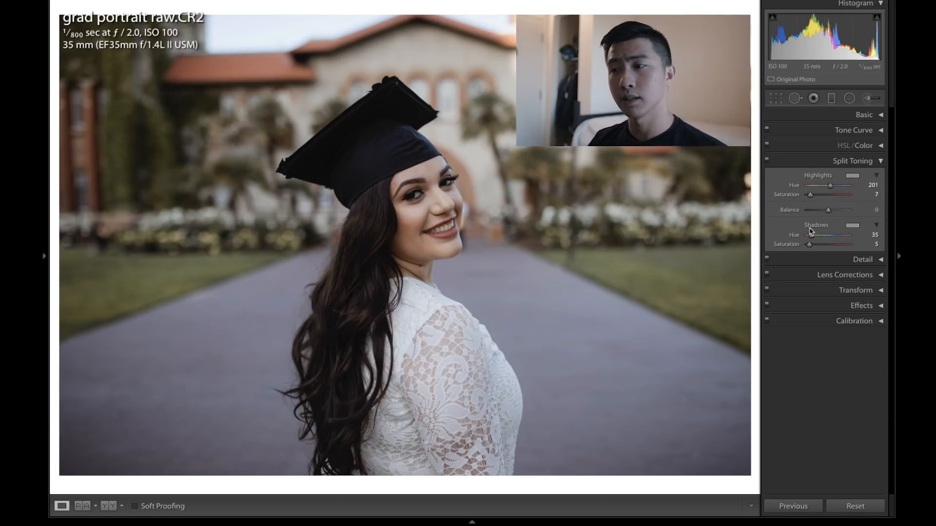
# Step: Open Detail and set the sharpening Amount to 25 and Radius to 1.5
pyautogui.click(813, 259)
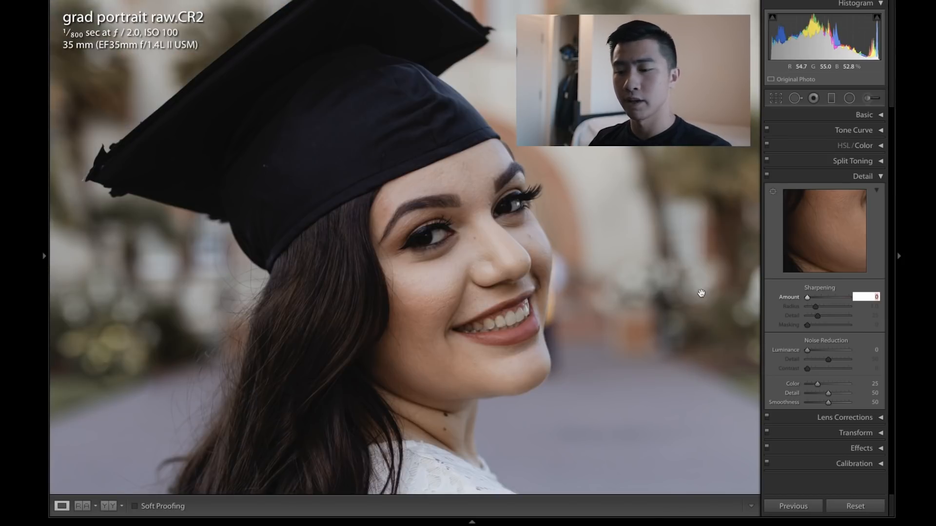
pyautogui.write('20')
pyautogui.press('Return')
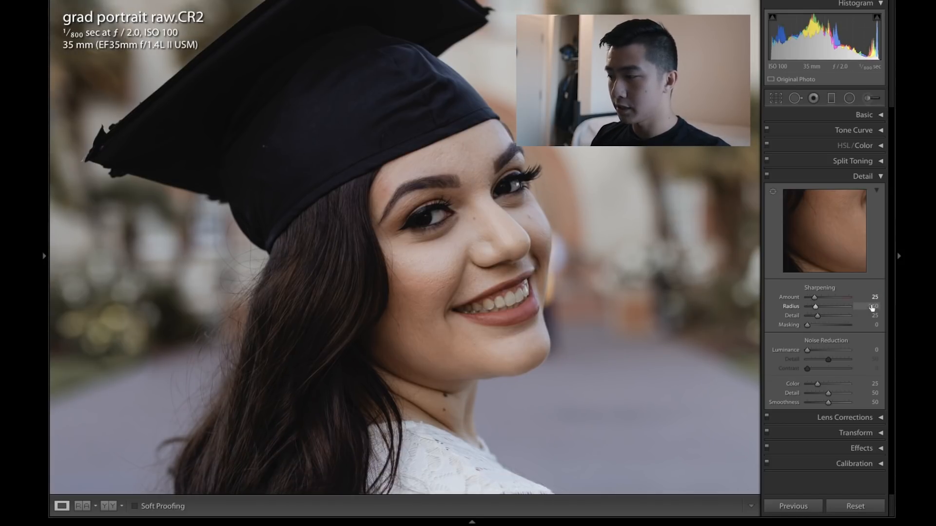
pyautogui.click(872, 306)
pyautogui.write('1.')
pyautogui.press('Return')
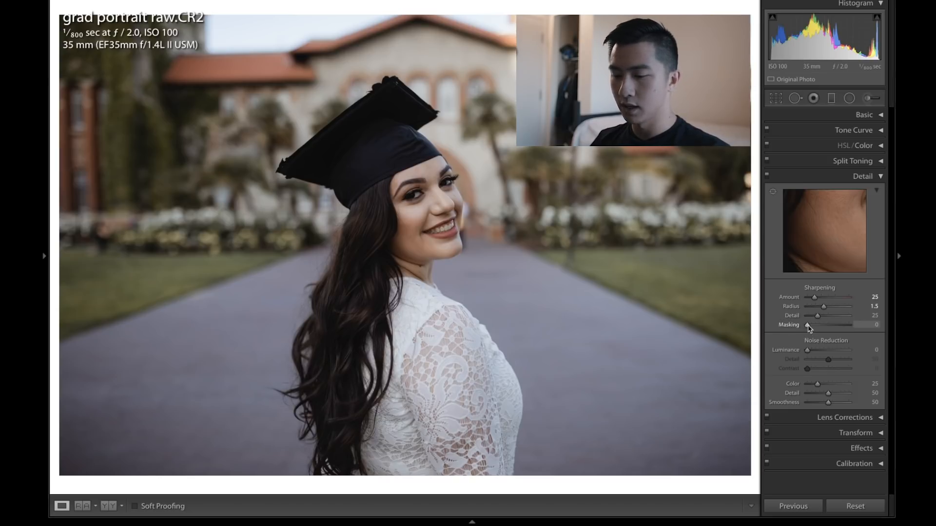
# Step: Raise sharpening Masking to about 30 or more while previewing the mask
pyautogui.press('alt')
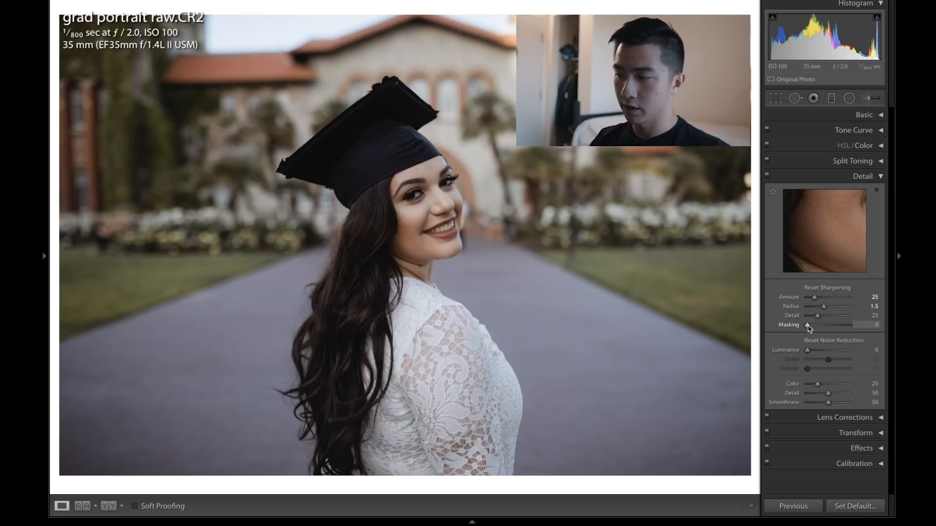
pyautogui.keyDown('alt'); pyautogui.click(807, 325); pyautogui.keyUp('alt')
pyautogui.moveTo(808, 325); pyautogui.dragTo(819, 327)
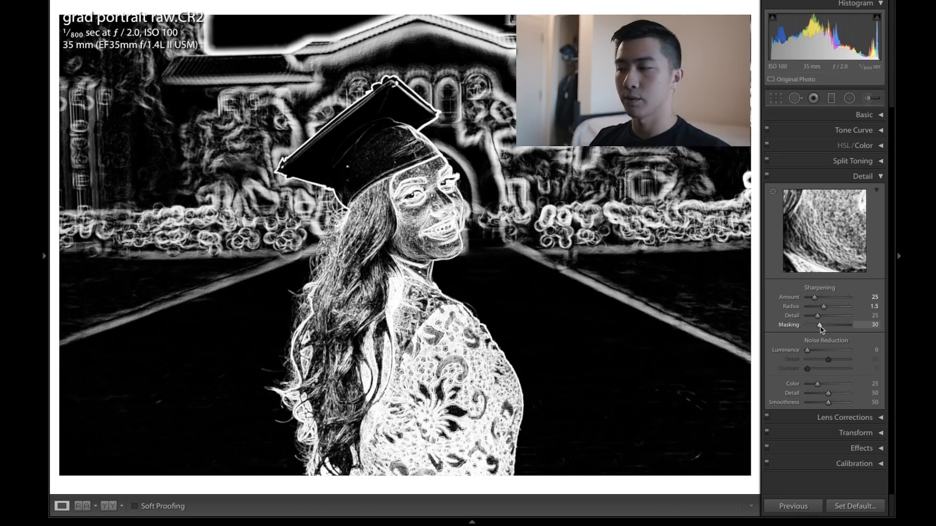
pyautogui.moveTo(821, 327); pyautogui.dragTo(824, 327)
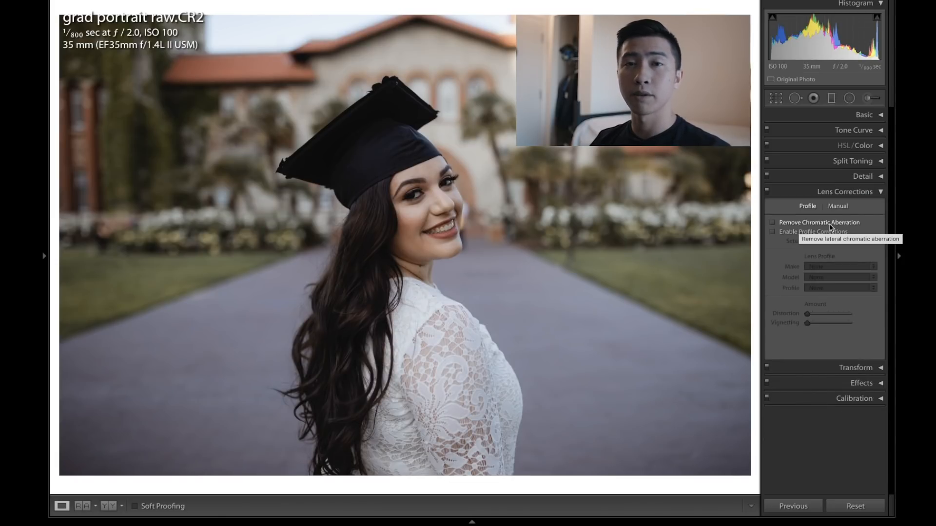
# Step: In Lens Corrections, enable Remove Chromatic Aberration and Enable Profile Corrections, comparing with profile corrections off
pyautogui.click(825, 224)
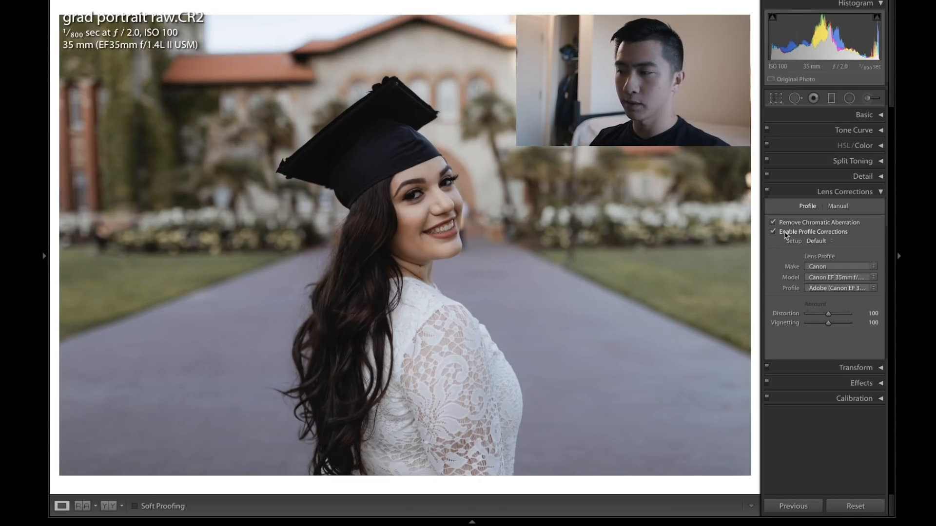
pyautogui.click(813, 233)
pyautogui.click(795, 233)
pyautogui.click(785, 233)
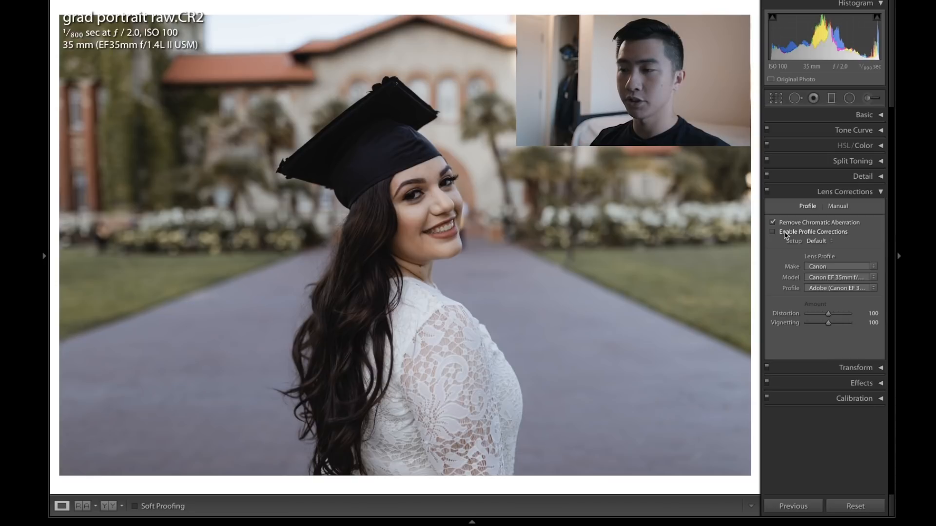
pyautogui.click(785, 233)
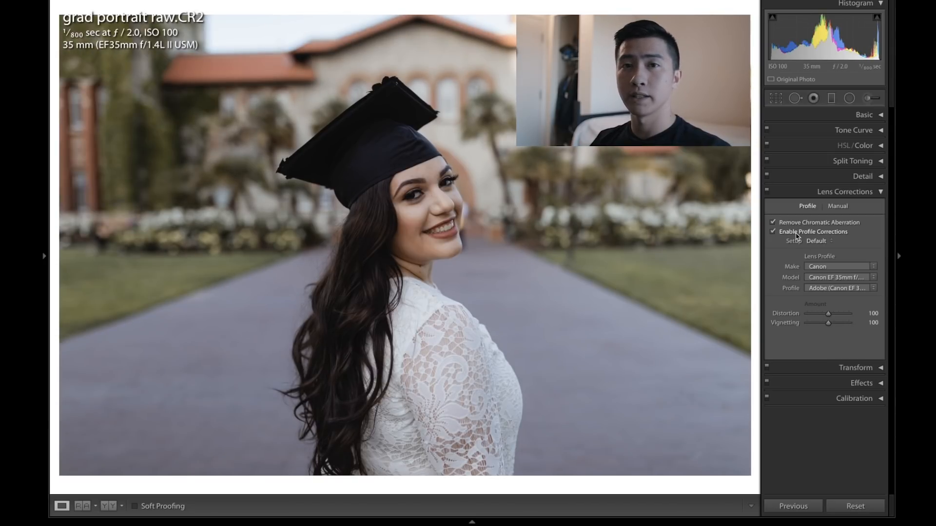
pyautogui.click(796, 233)
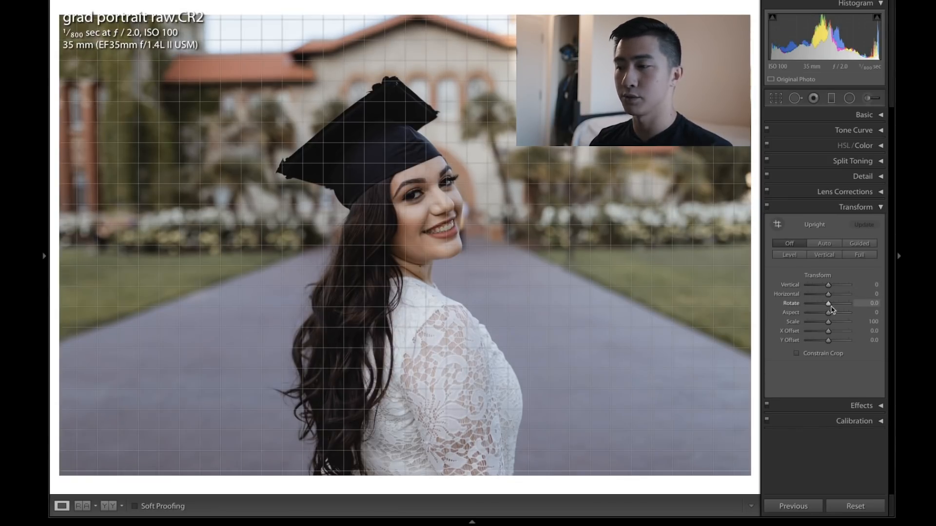
# Step: Open Effects and set the post-crop vignette Amount to -10
pyautogui.click(796, 254)
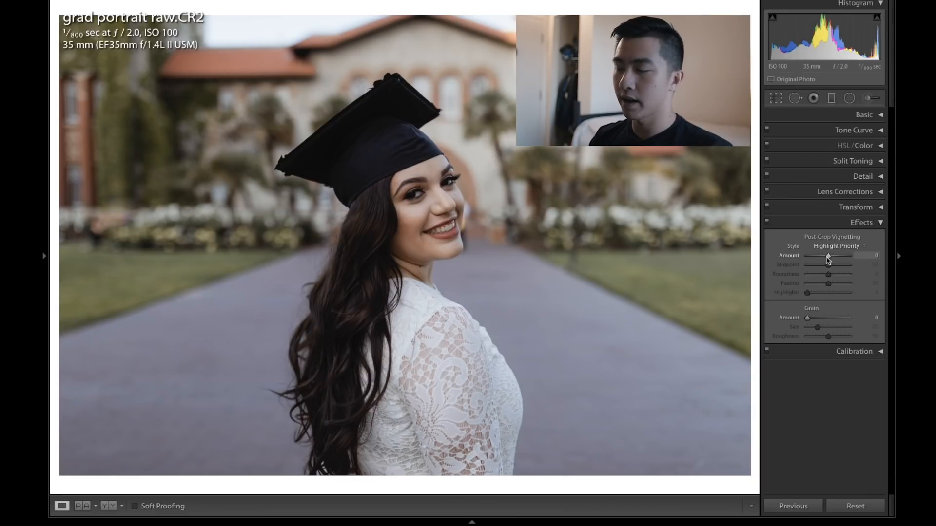
pyautogui.moveTo(828, 257); pyautogui.dragTo(825, 257)
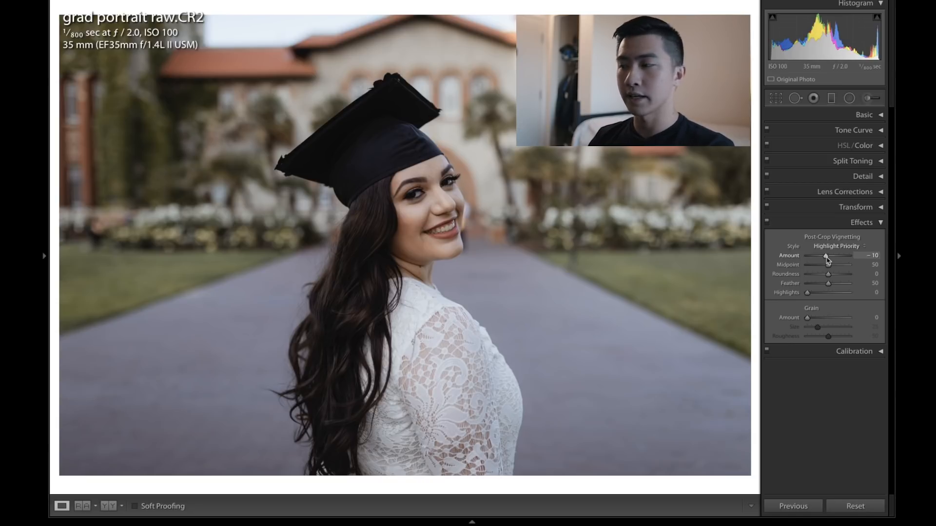
# Step: Reset the post-crop vignette Amount to 0 and set the Calibration Blue Primary Hue to -10
pyautogui.doubleClick(827, 257)
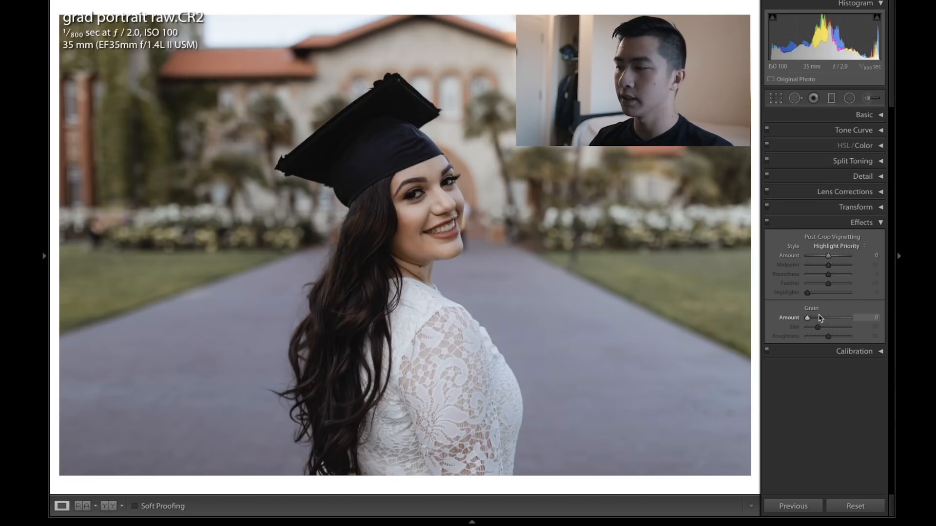
pyautogui.click(854, 351)
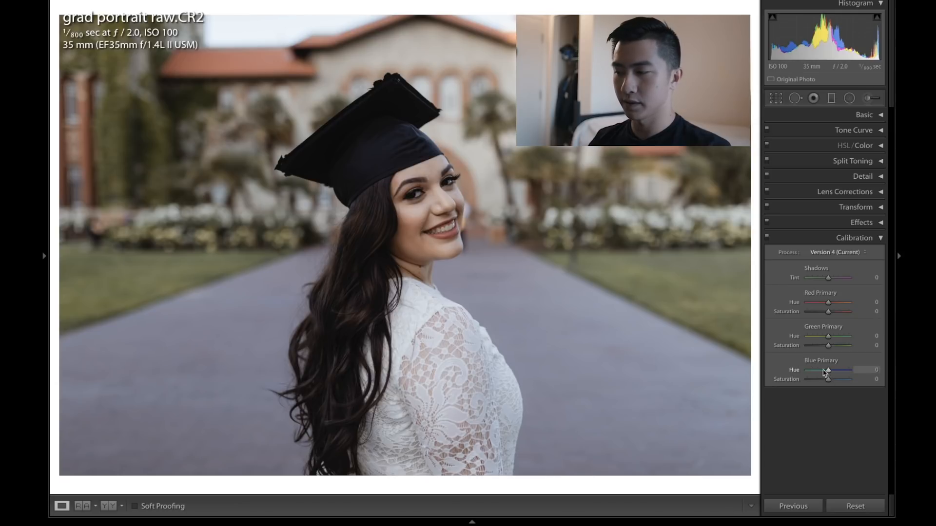
pyautogui.moveTo(827, 372); pyautogui.dragTo(826, 372)
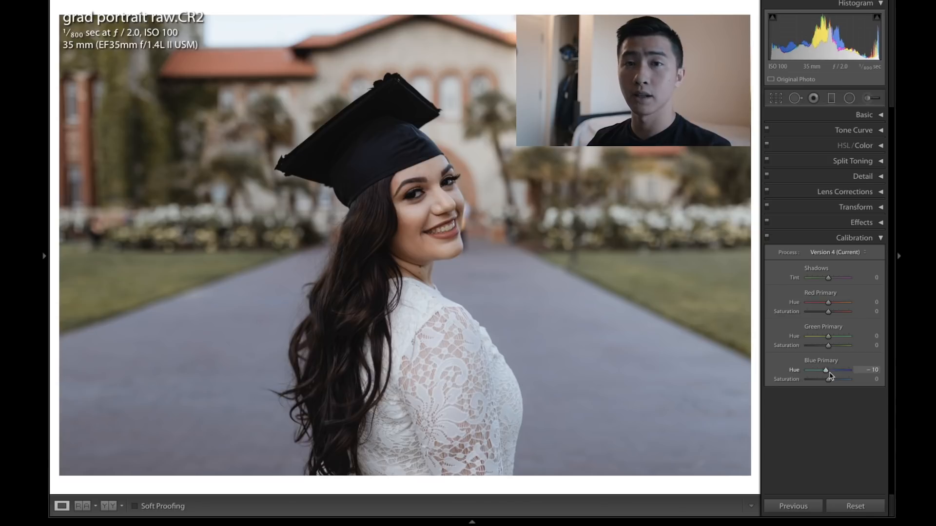
pyautogui.click(877, 238)
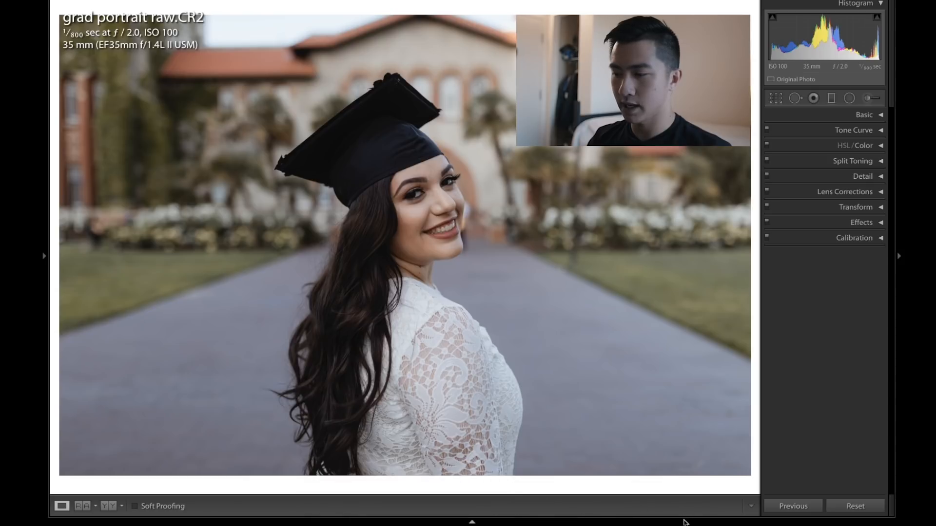
# Step: Open the Export dialog for the photo and set the export location to Desktop
pyautogui.moveTo(684, 521)
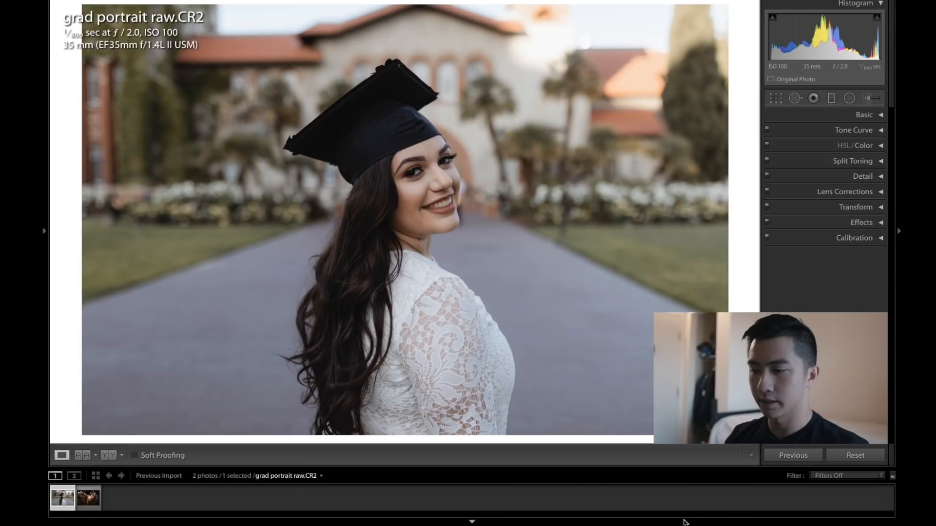
pyautogui.rightClick(62, 502)
pyautogui.moveTo(100, 470)
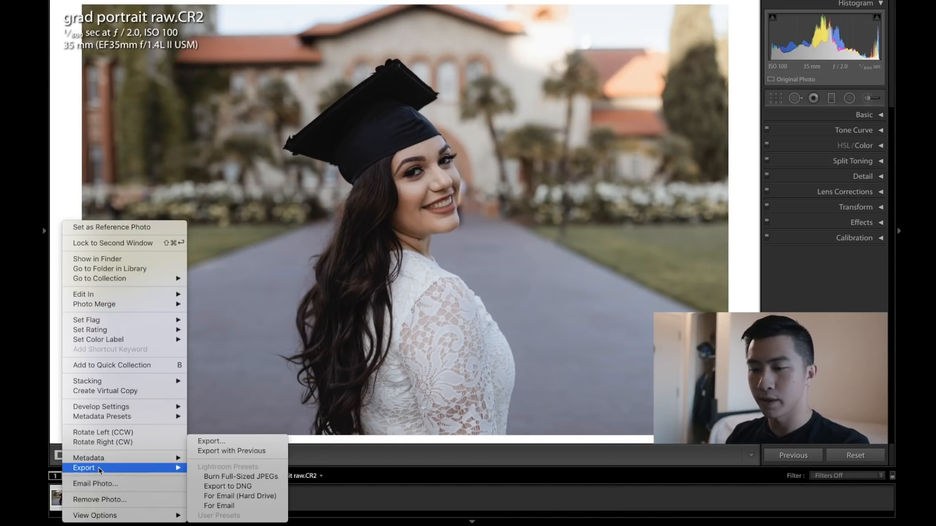
pyautogui.click(227, 442)
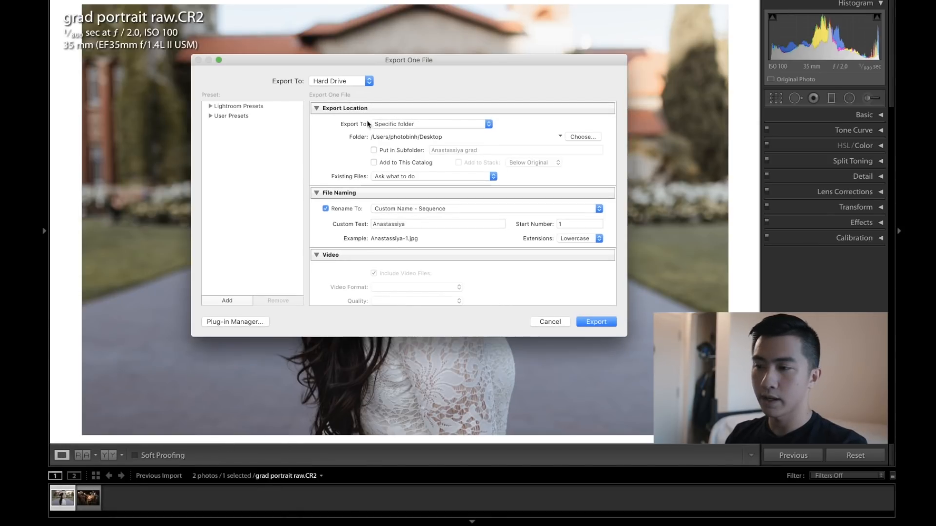
pyautogui.click(393, 127)
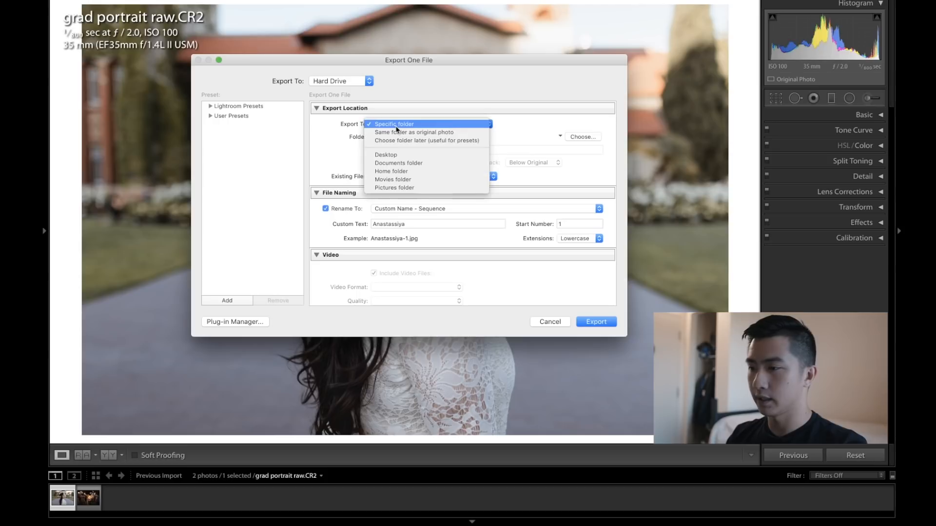
pyautogui.click(401, 154)
# Step: Rename the exported file with the Custom Name option as grad photo complete
pyautogui.click(330, 209)
pyautogui.click(327, 209)
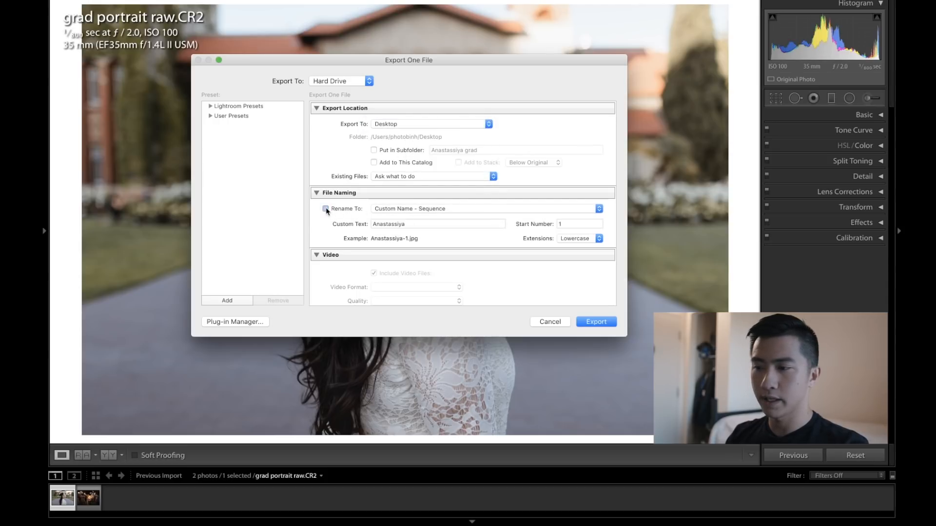
pyautogui.click(398, 209)
pyautogui.click(422, 209)
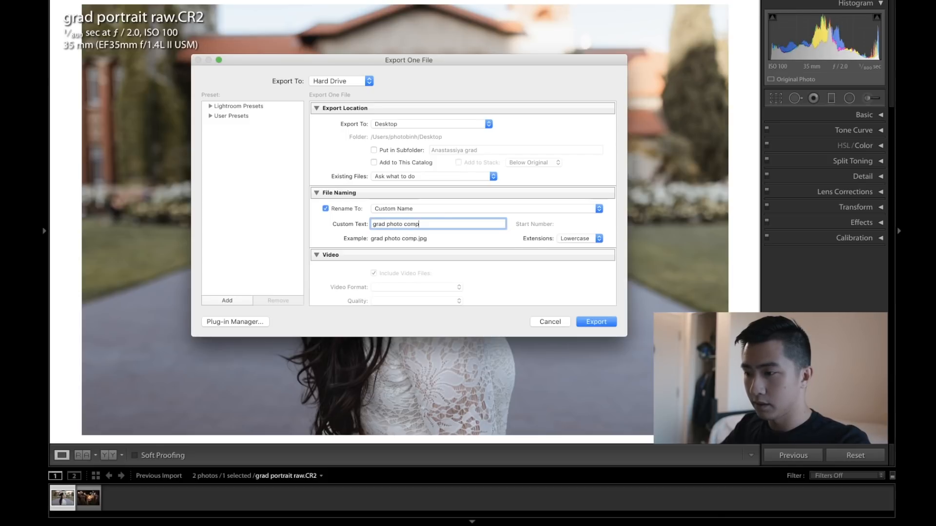
# Step: Choose JPEG as the image format and sRGB as the color space in File Settings
pyautogui.scroll(2, 557, 188)
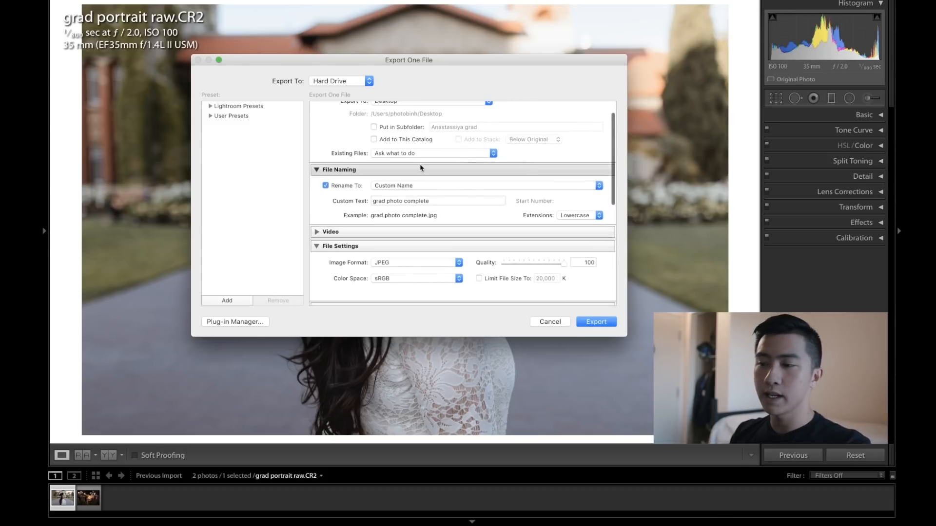
pyautogui.scroll(-3, 396, 243)
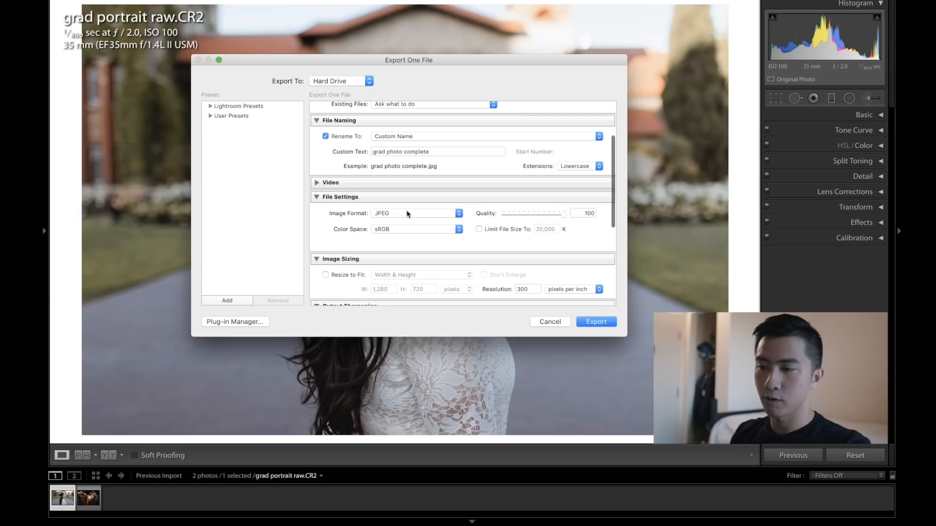
pyautogui.click(421, 214)
pyautogui.click(382, 213)
pyautogui.click(412, 231)
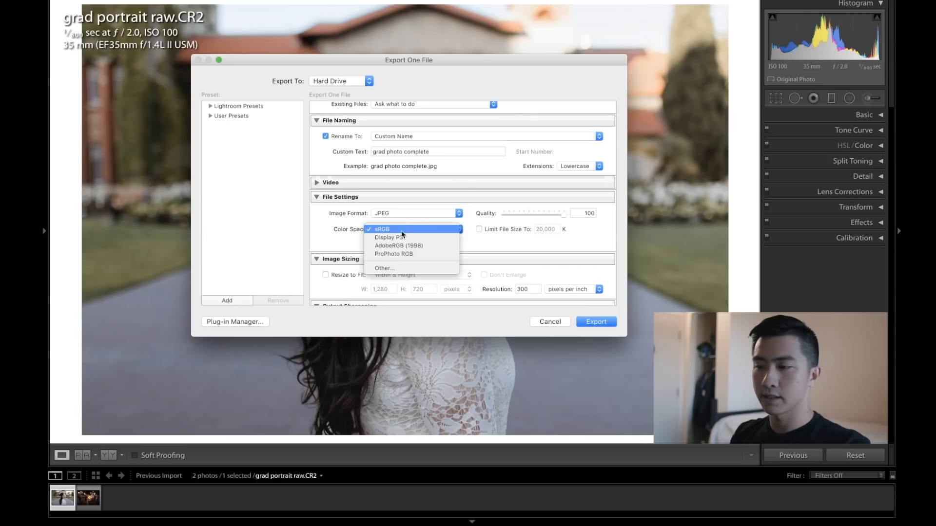
pyautogui.click(398, 230)
# Step: Collapse the Image Sizing section and export the photo with these settings
pyautogui.scroll(-5, 415, 151)
pyautogui.scroll(3, 393, 183)
pyautogui.click(316, 186)
pyautogui.scroll(1, 335, 150)
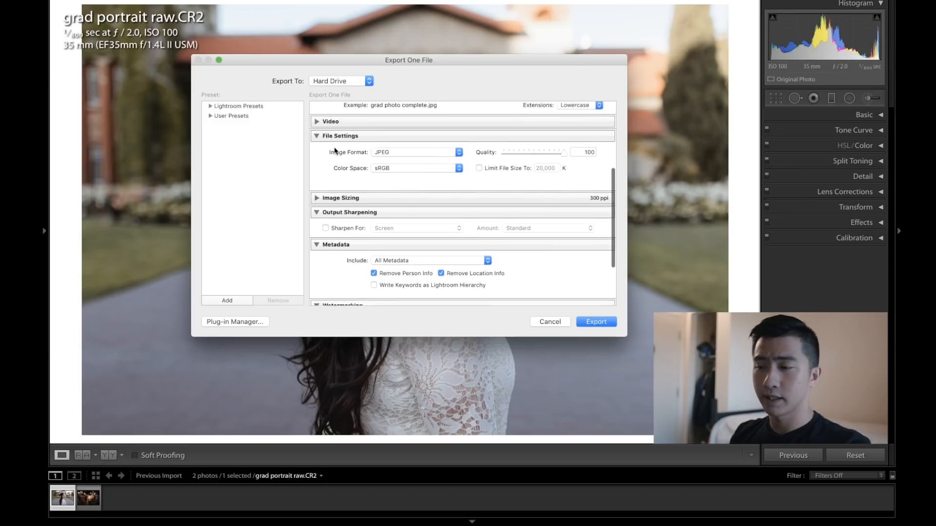
pyautogui.scroll(5, 341, 175)
pyautogui.scroll(-1, 355, 205)
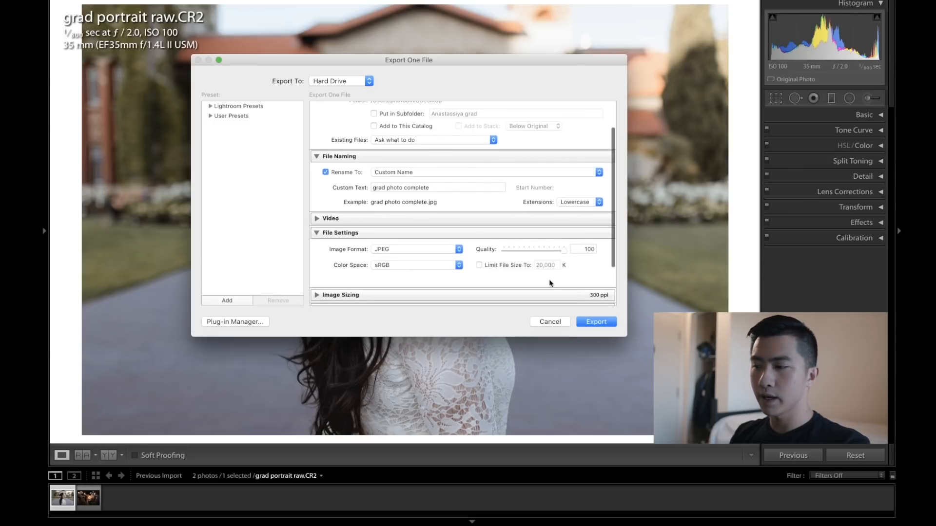
pyautogui.click(601, 322)
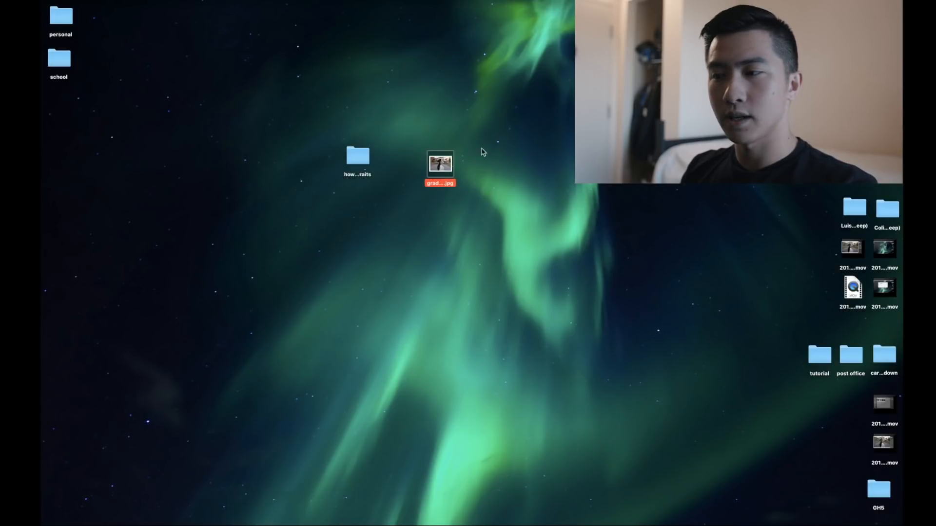
# Step: Preview the exported grad photo JPEG on the desktop with Quick Look
pyautogui.moveTo(447, 161); pyautogui.dragTo(442, 154)
pyautogui.click(491, 139)
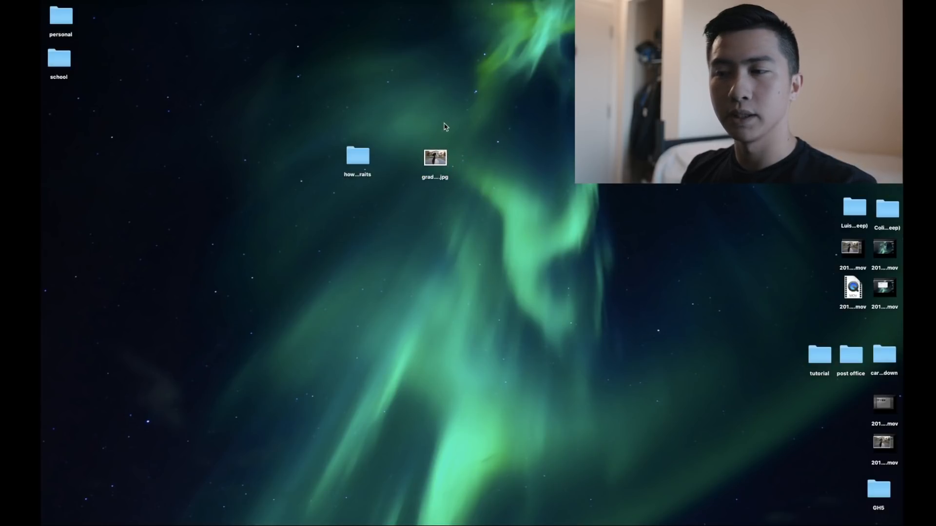
pyautogui.click(438, 160)
pyautogui.press('space')
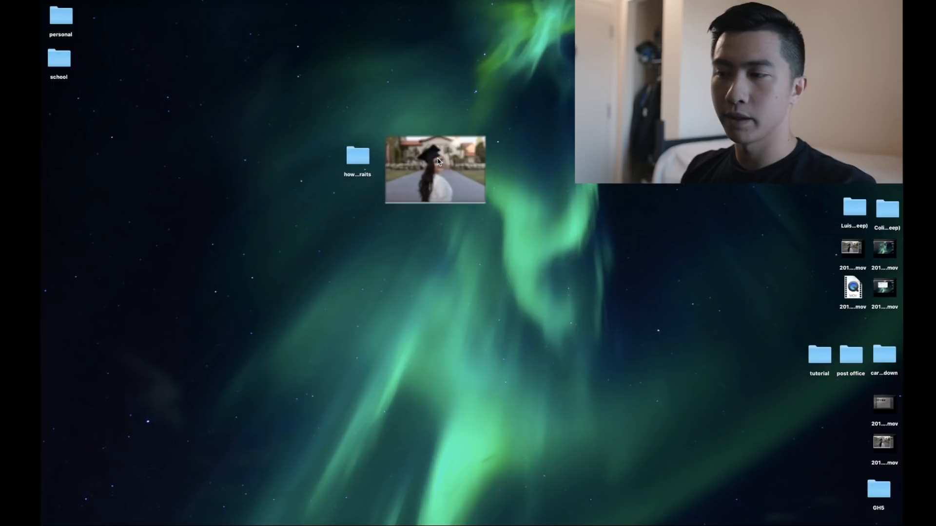